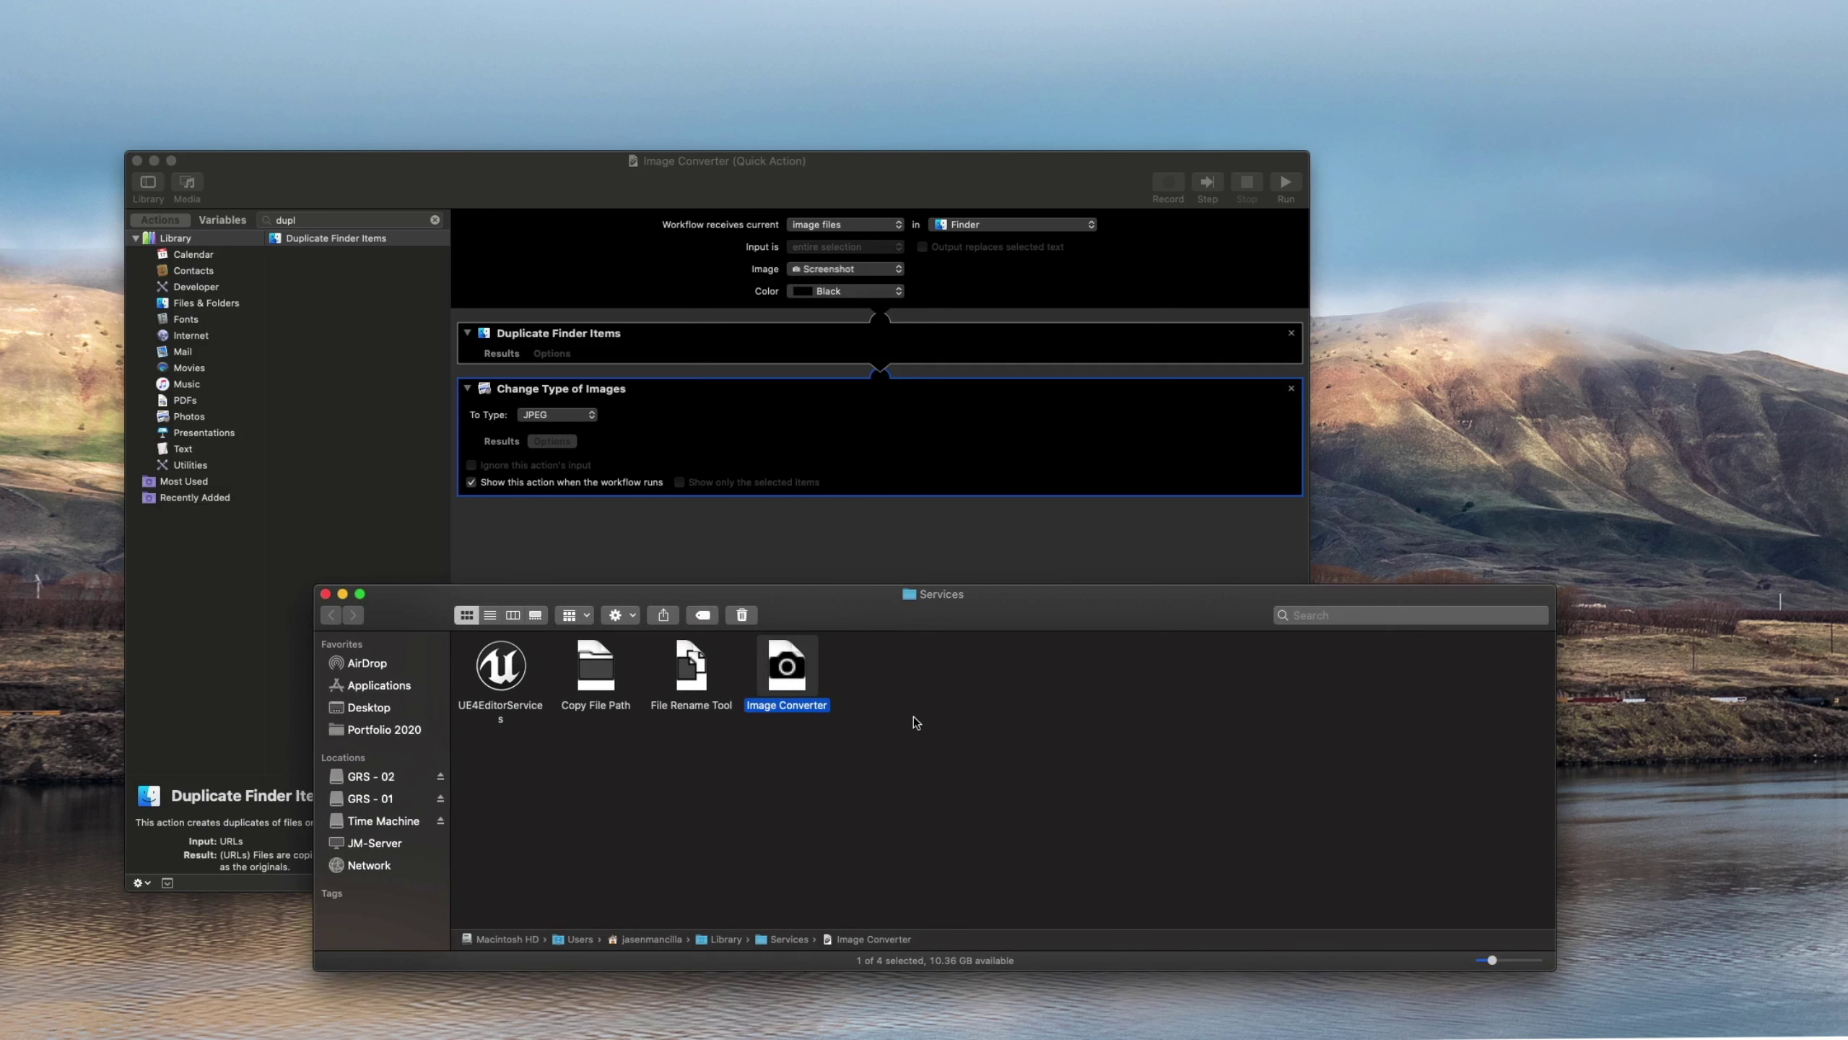
Close the Services folder window and quit Automator
drag(923, 614, 897, 619)
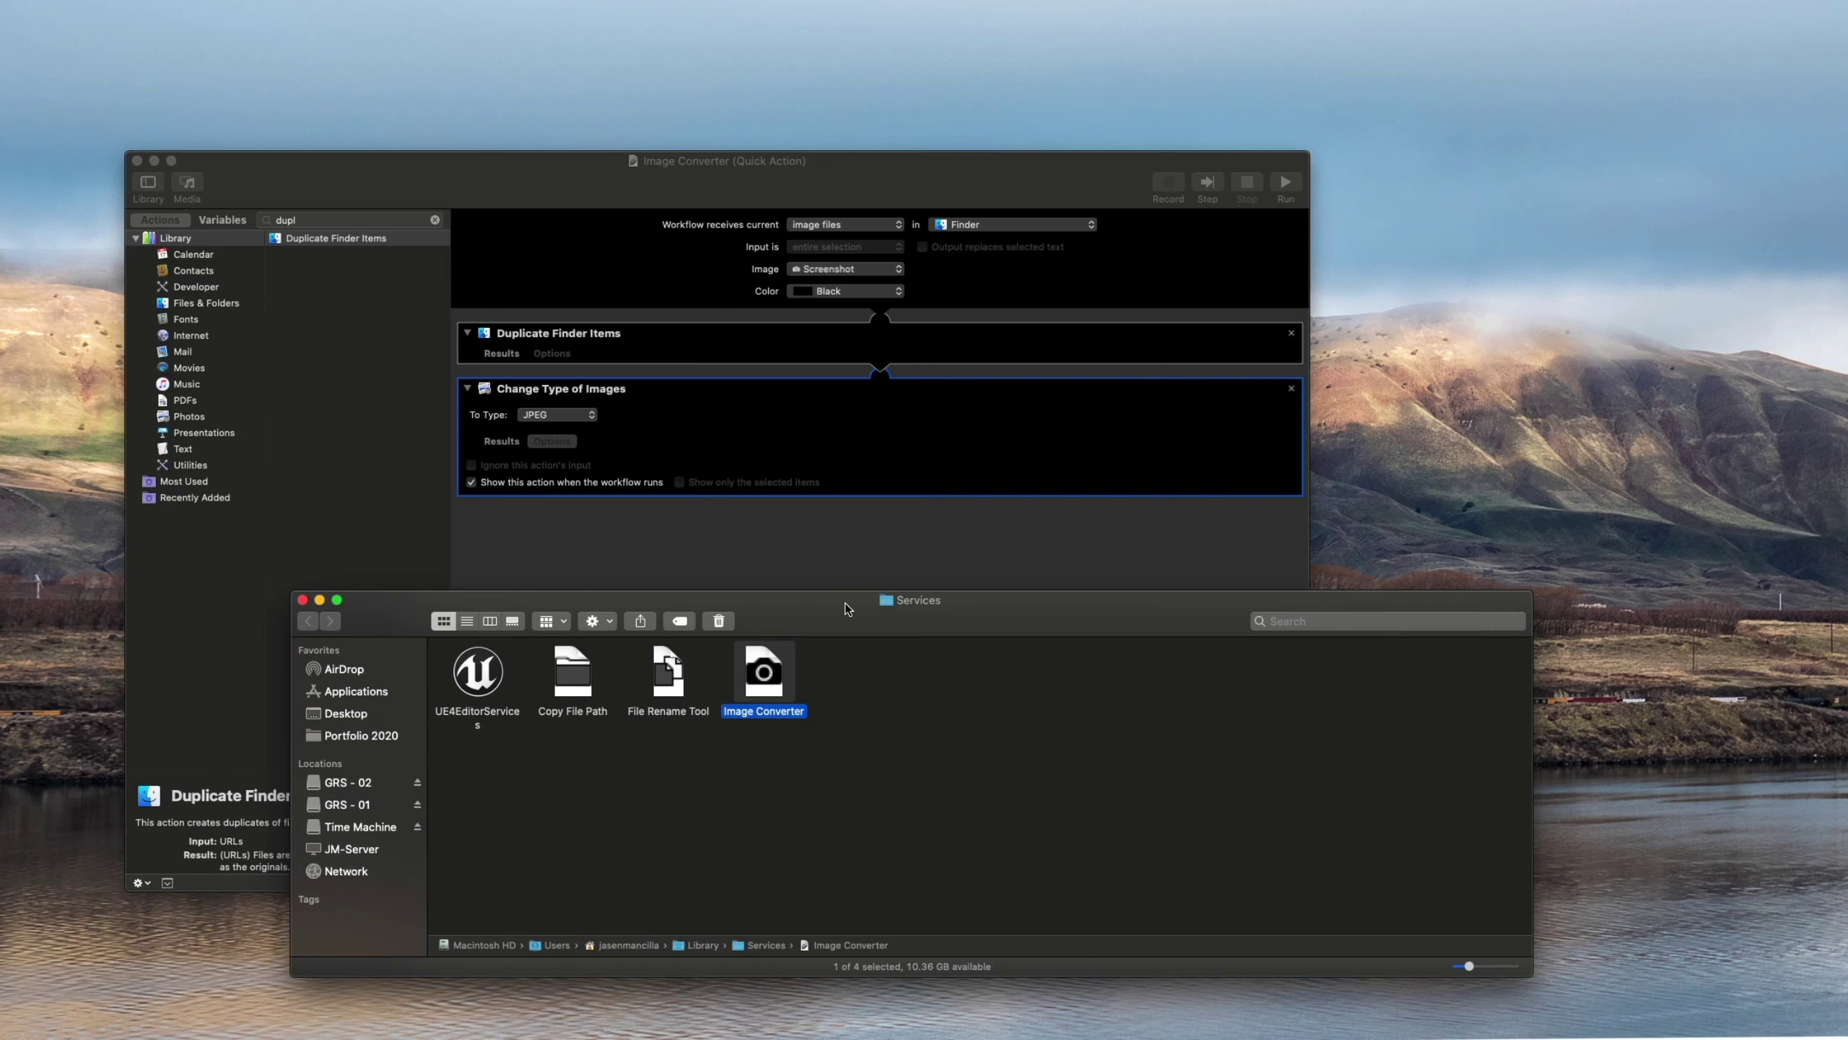
drag(846, 605, 823, 607)
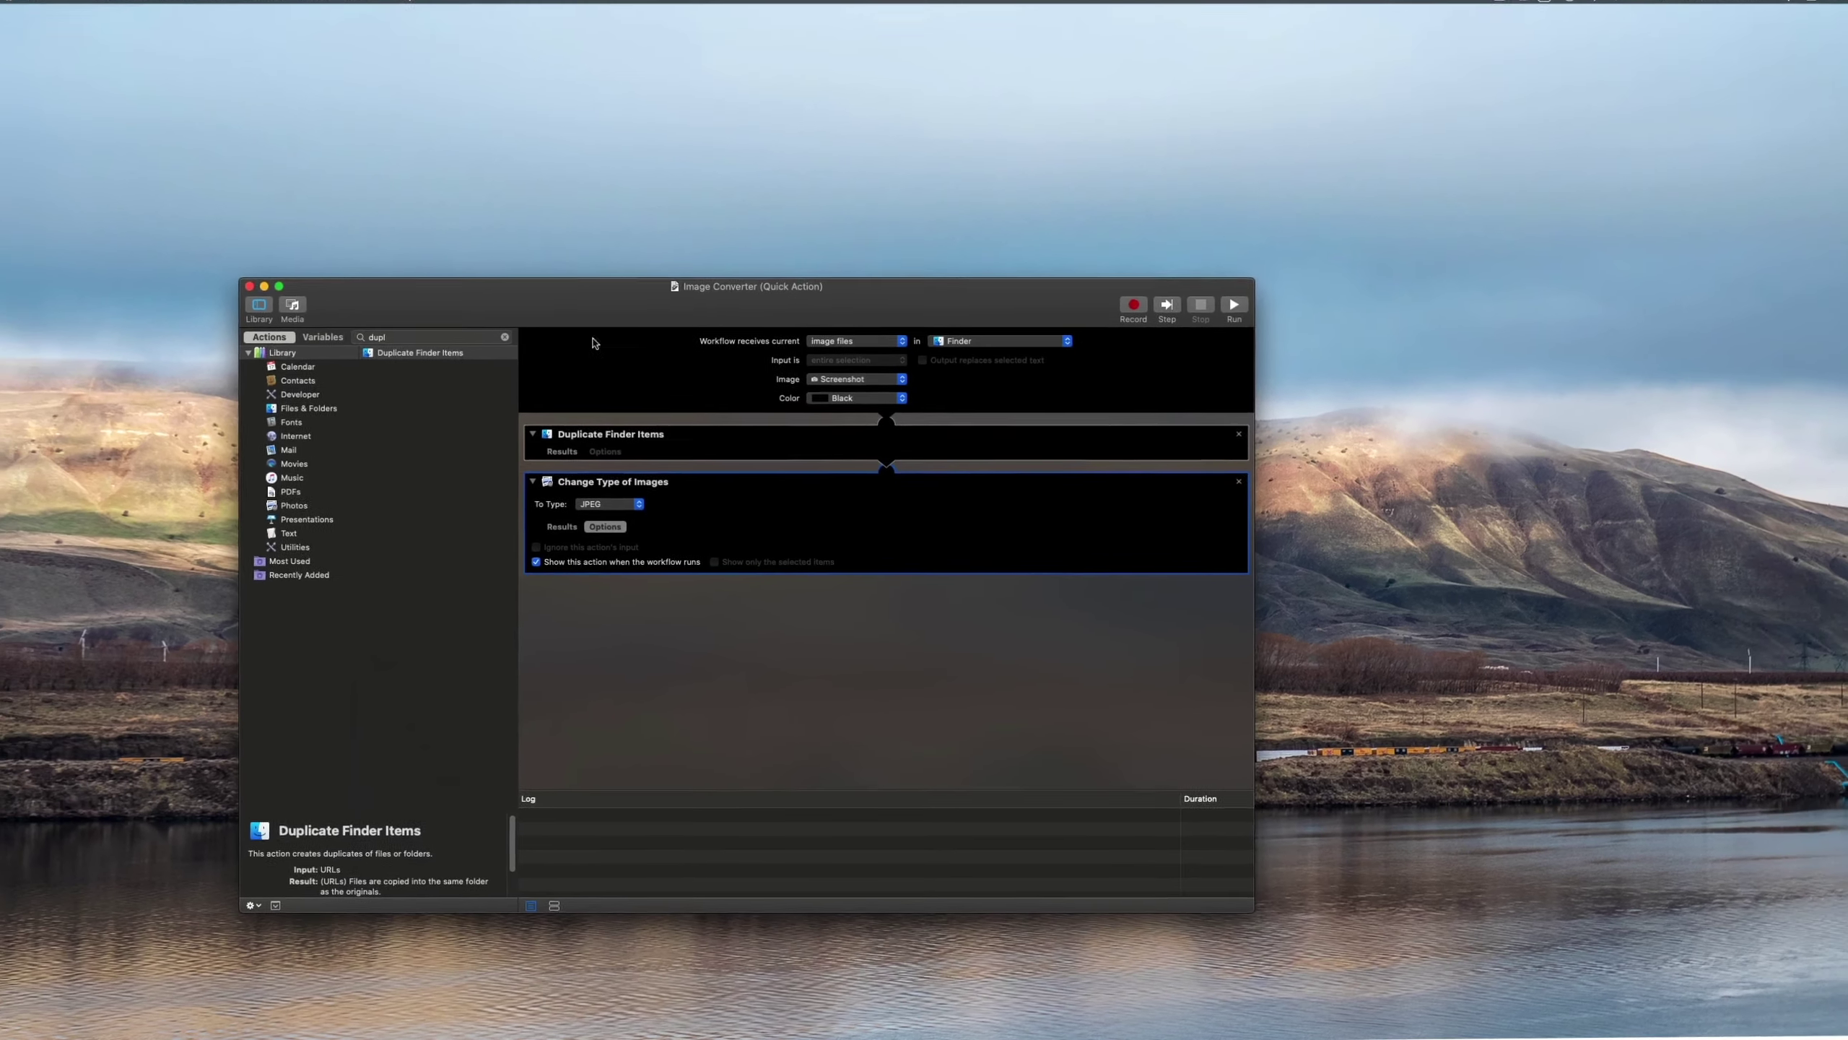
click(65, 8)
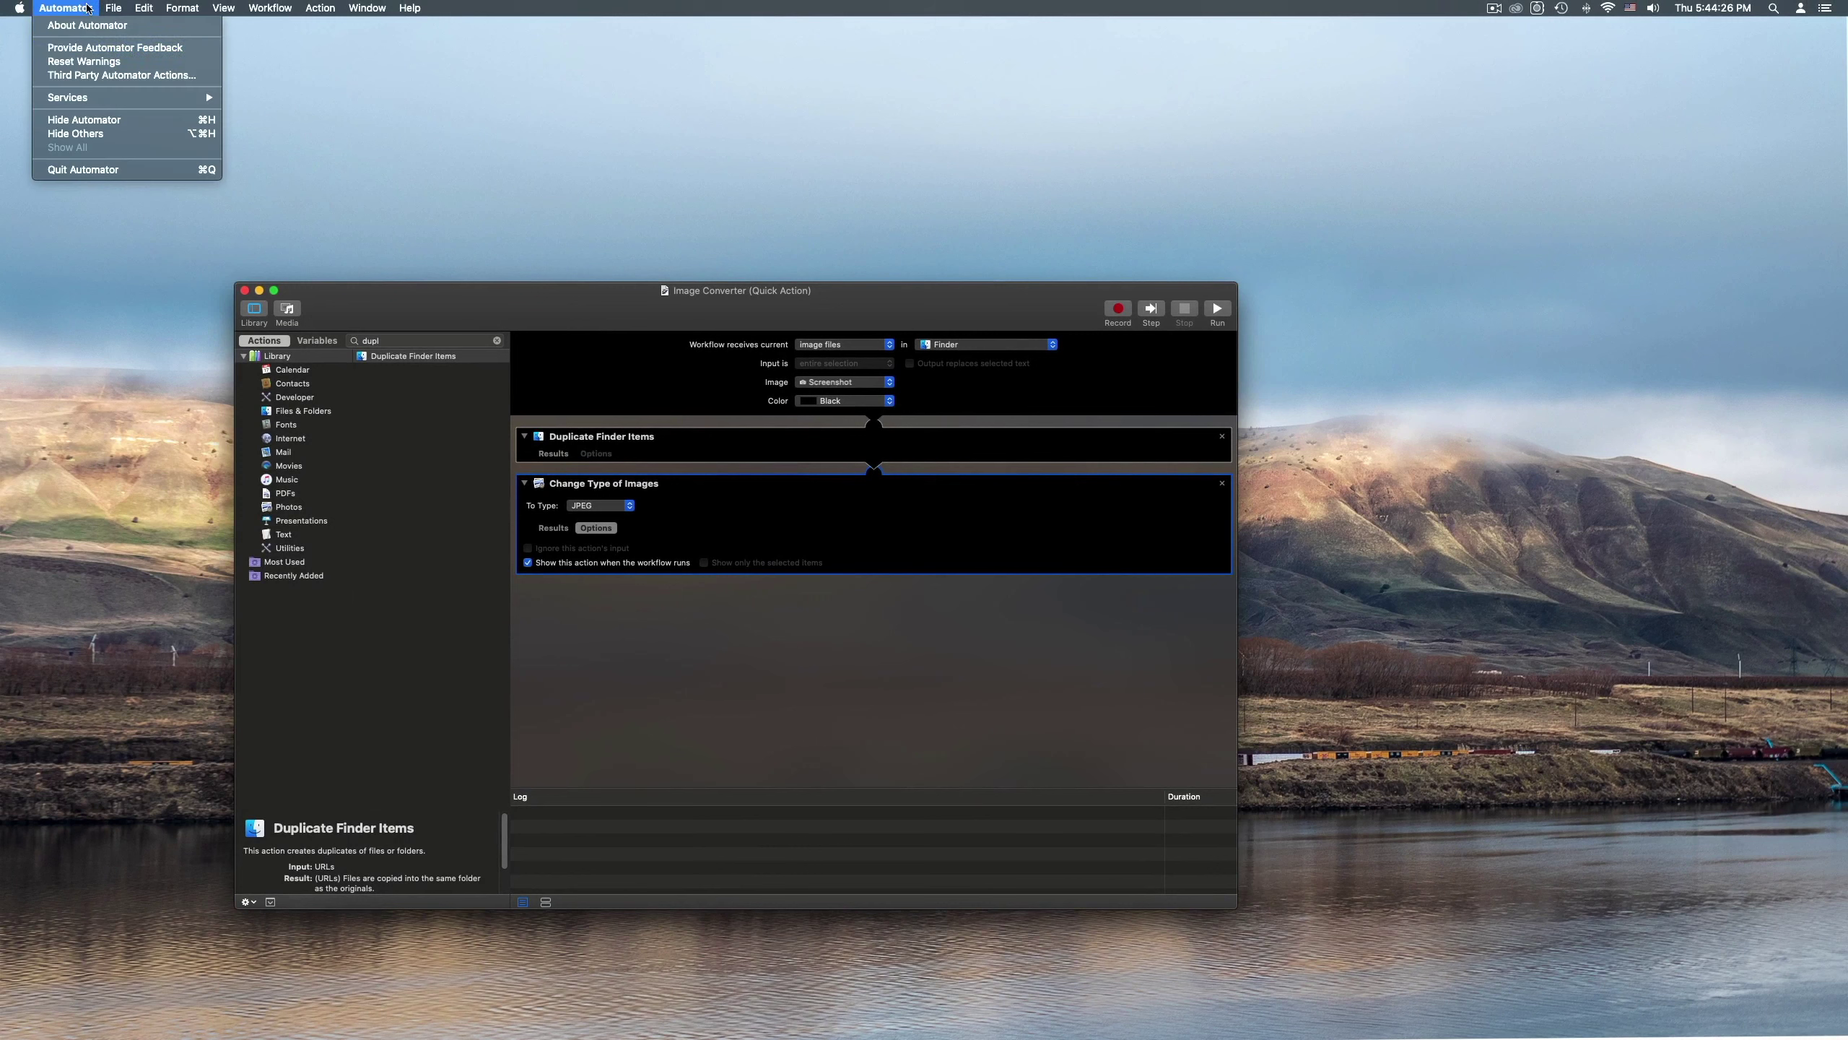
click(88, 170)
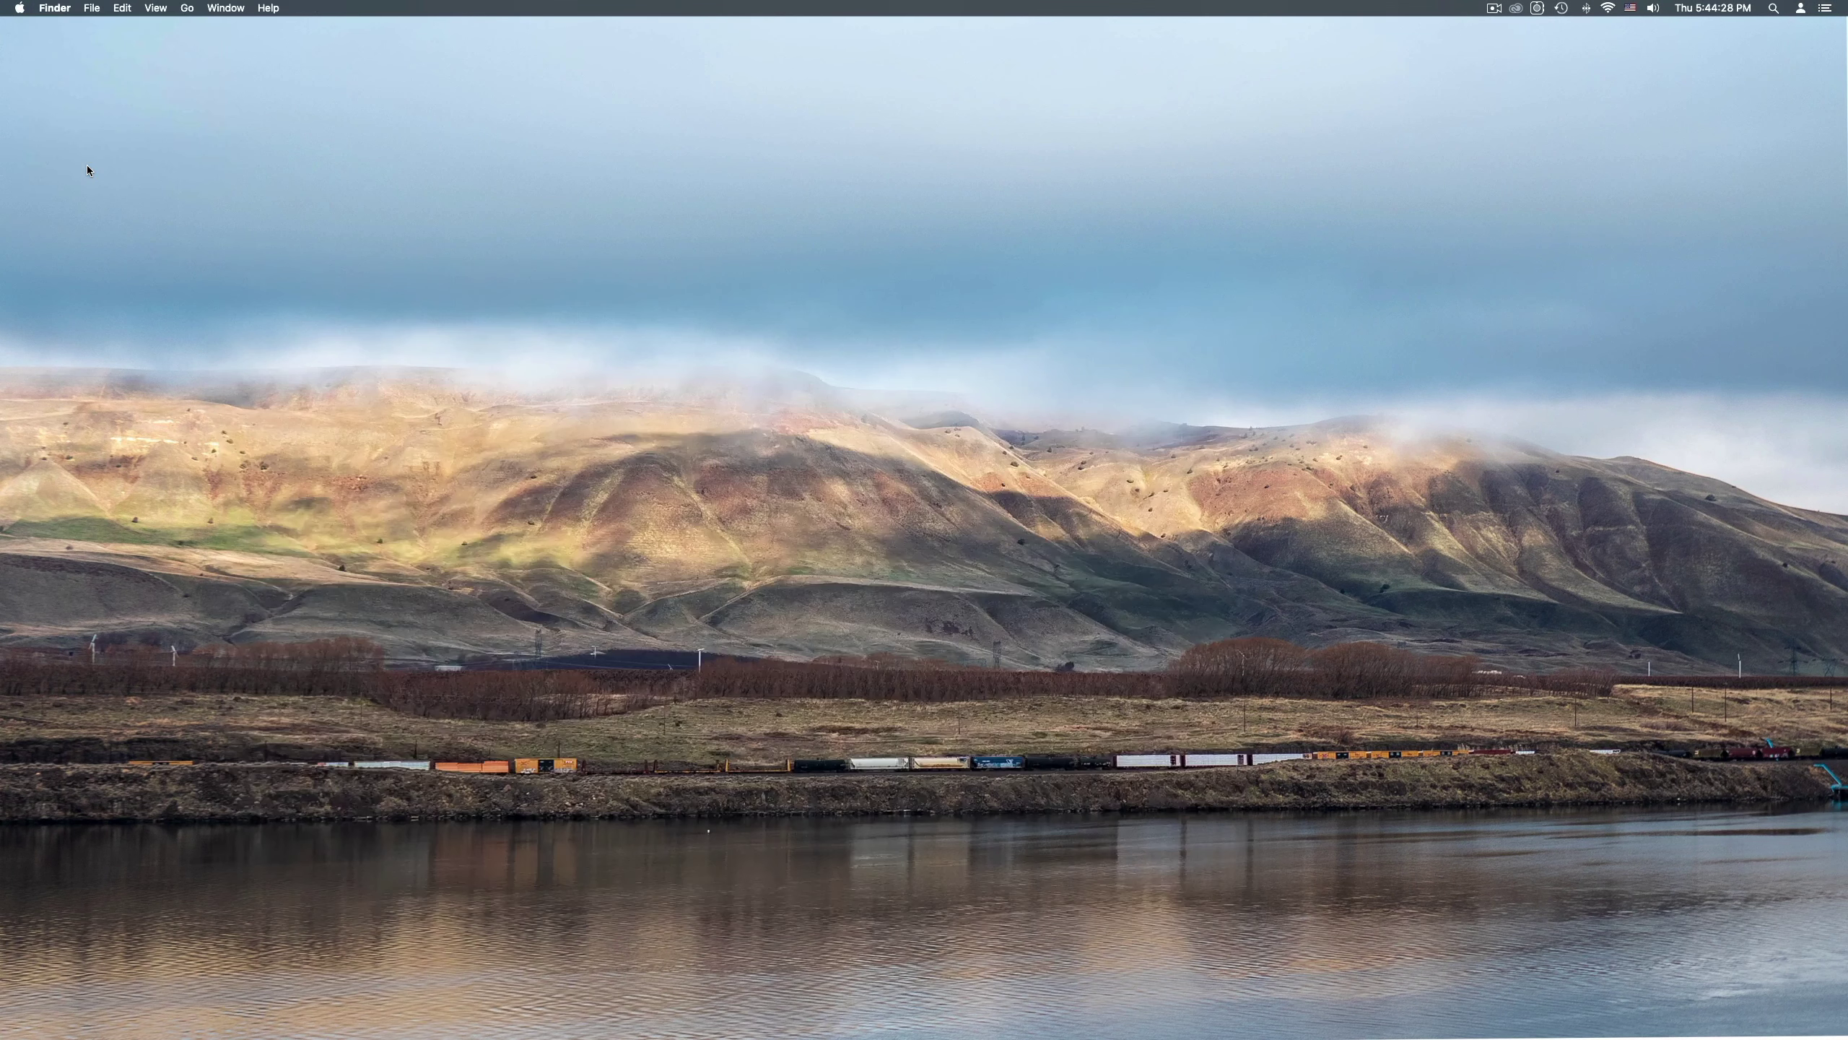
Restore the minimized Images folder window and preview _1000564.RW2 and _1000565.RW2 with Quick Look
mouse_move(1196, 1037)
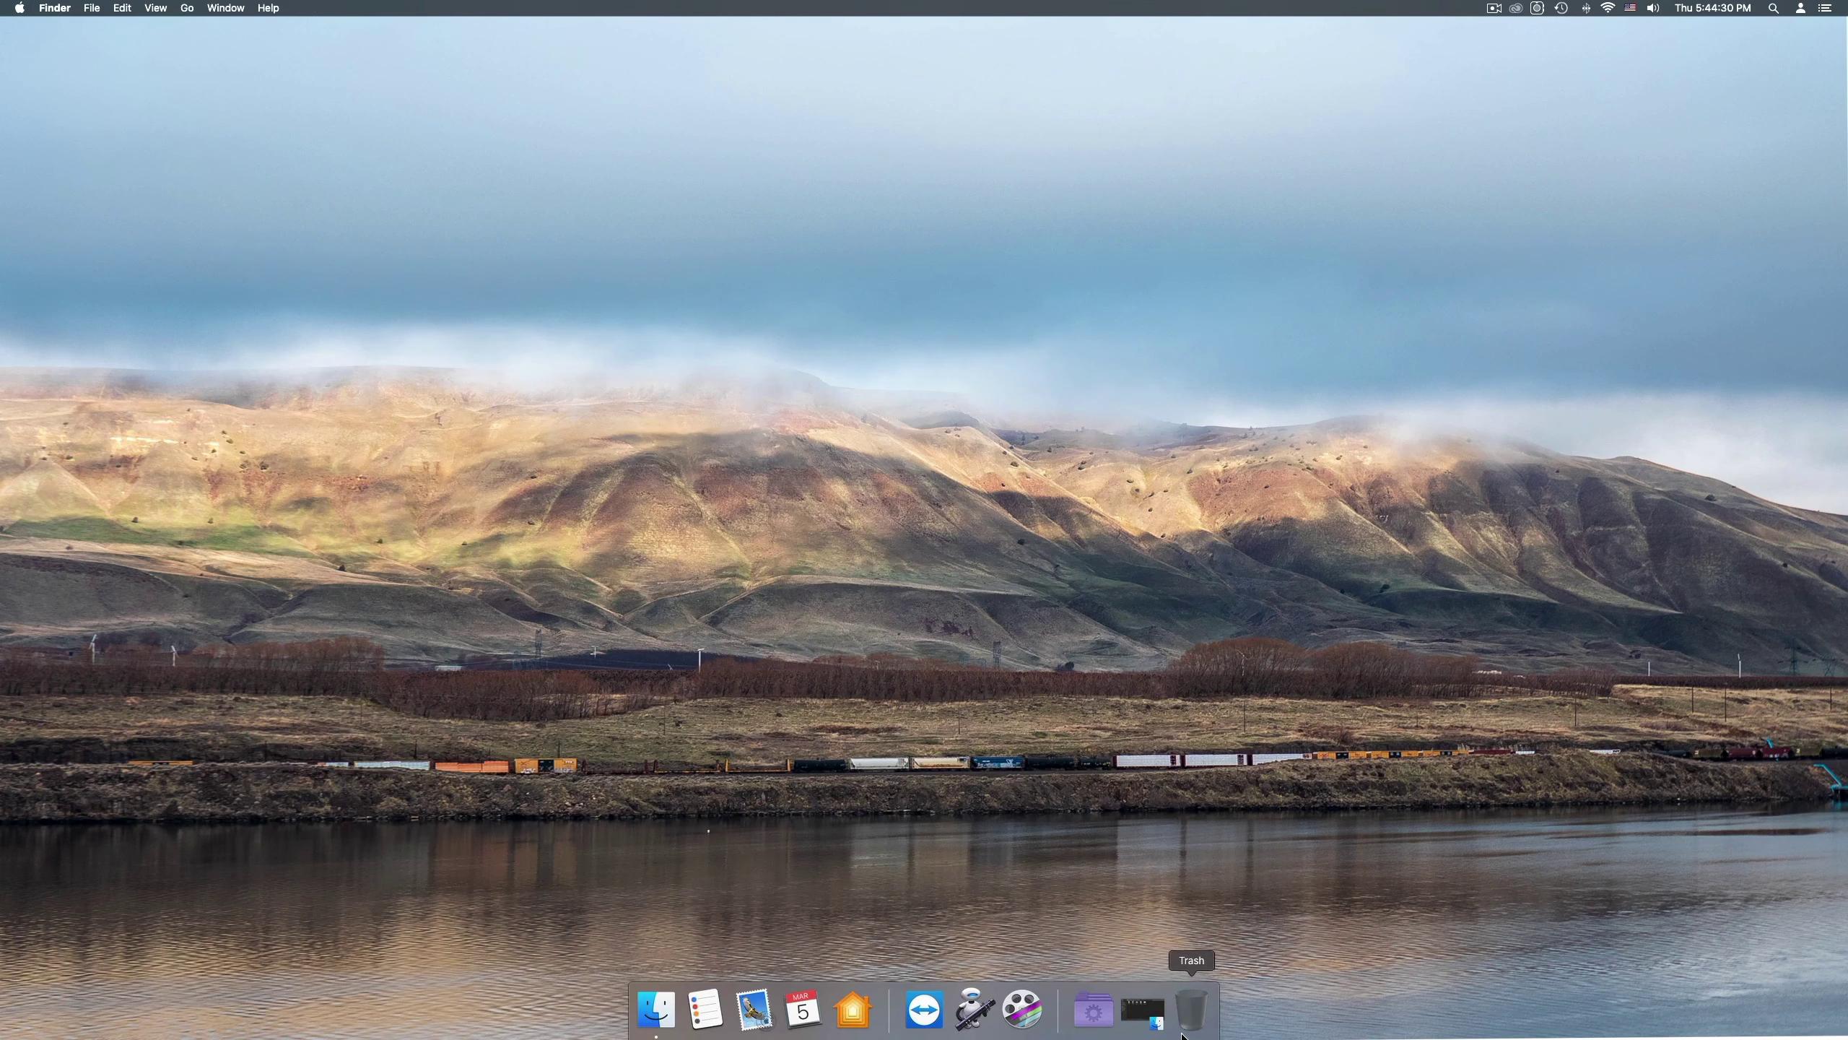
click(1146, 1019)
click(494, 514)
key(space)
key(Right)
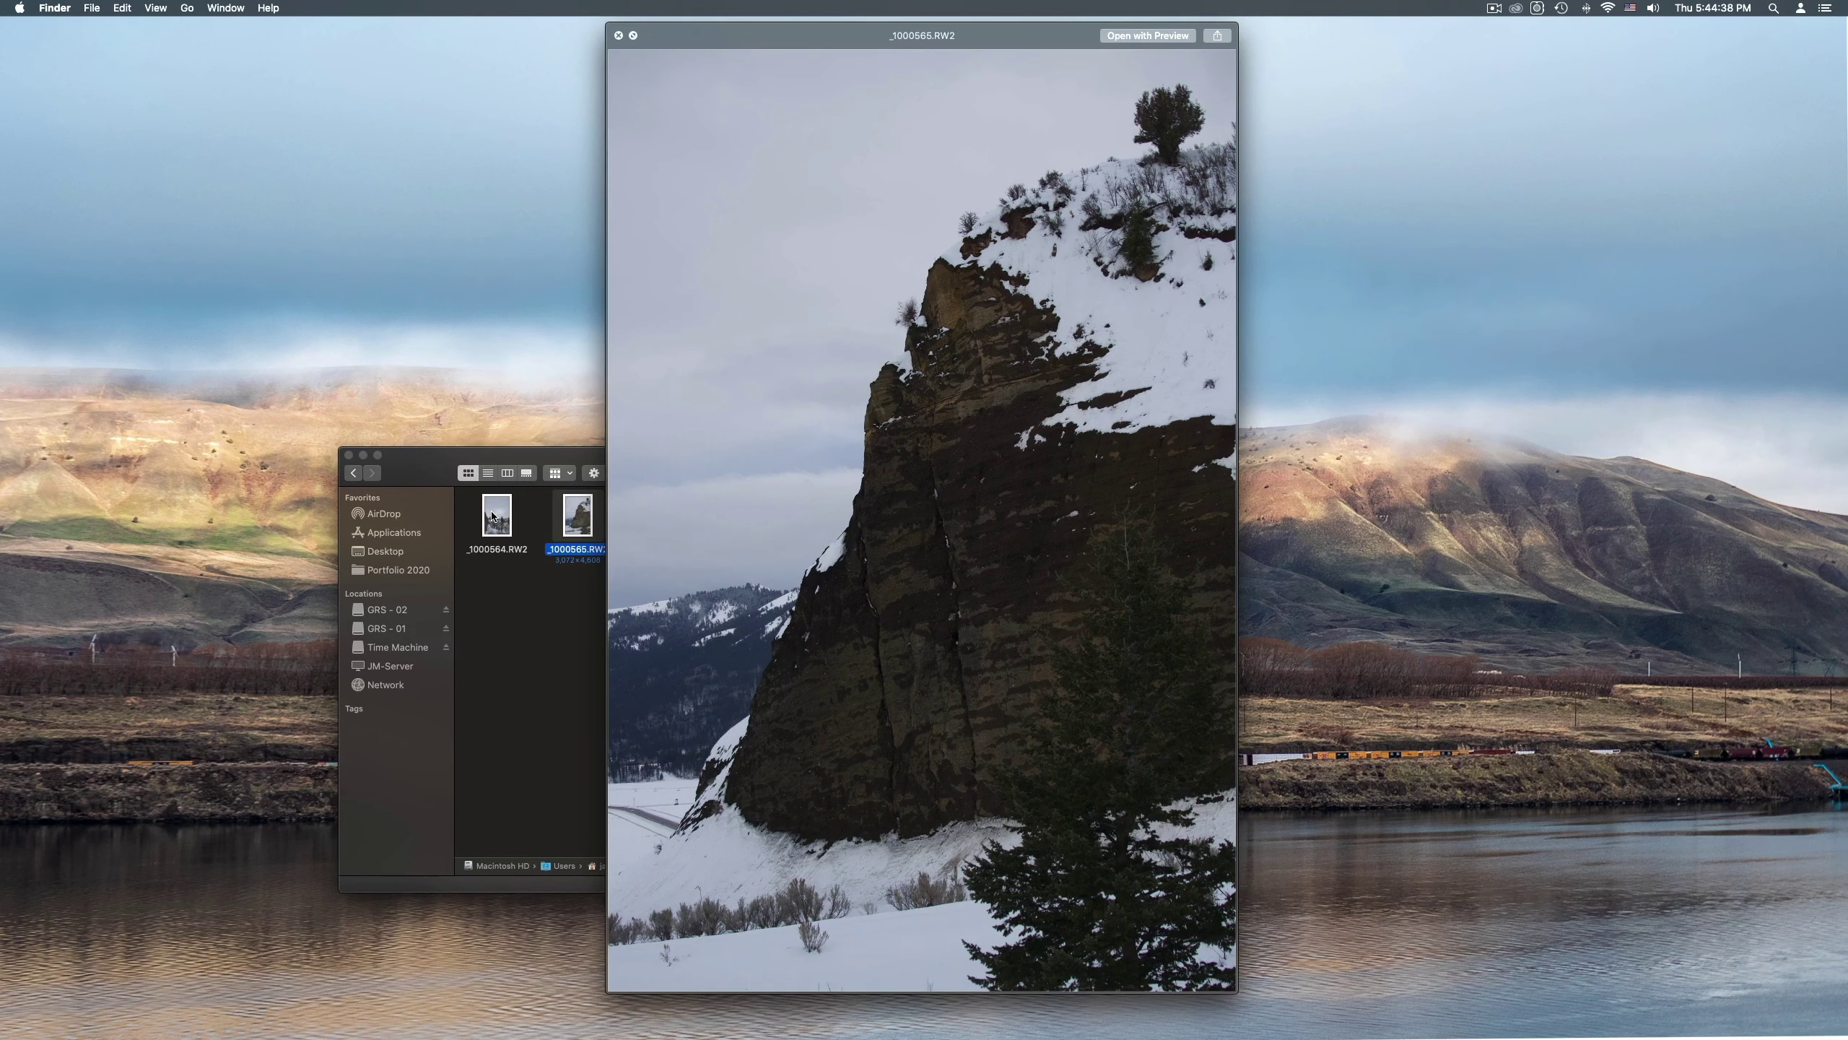
drag(933, 38, 976, 63)
key(space)
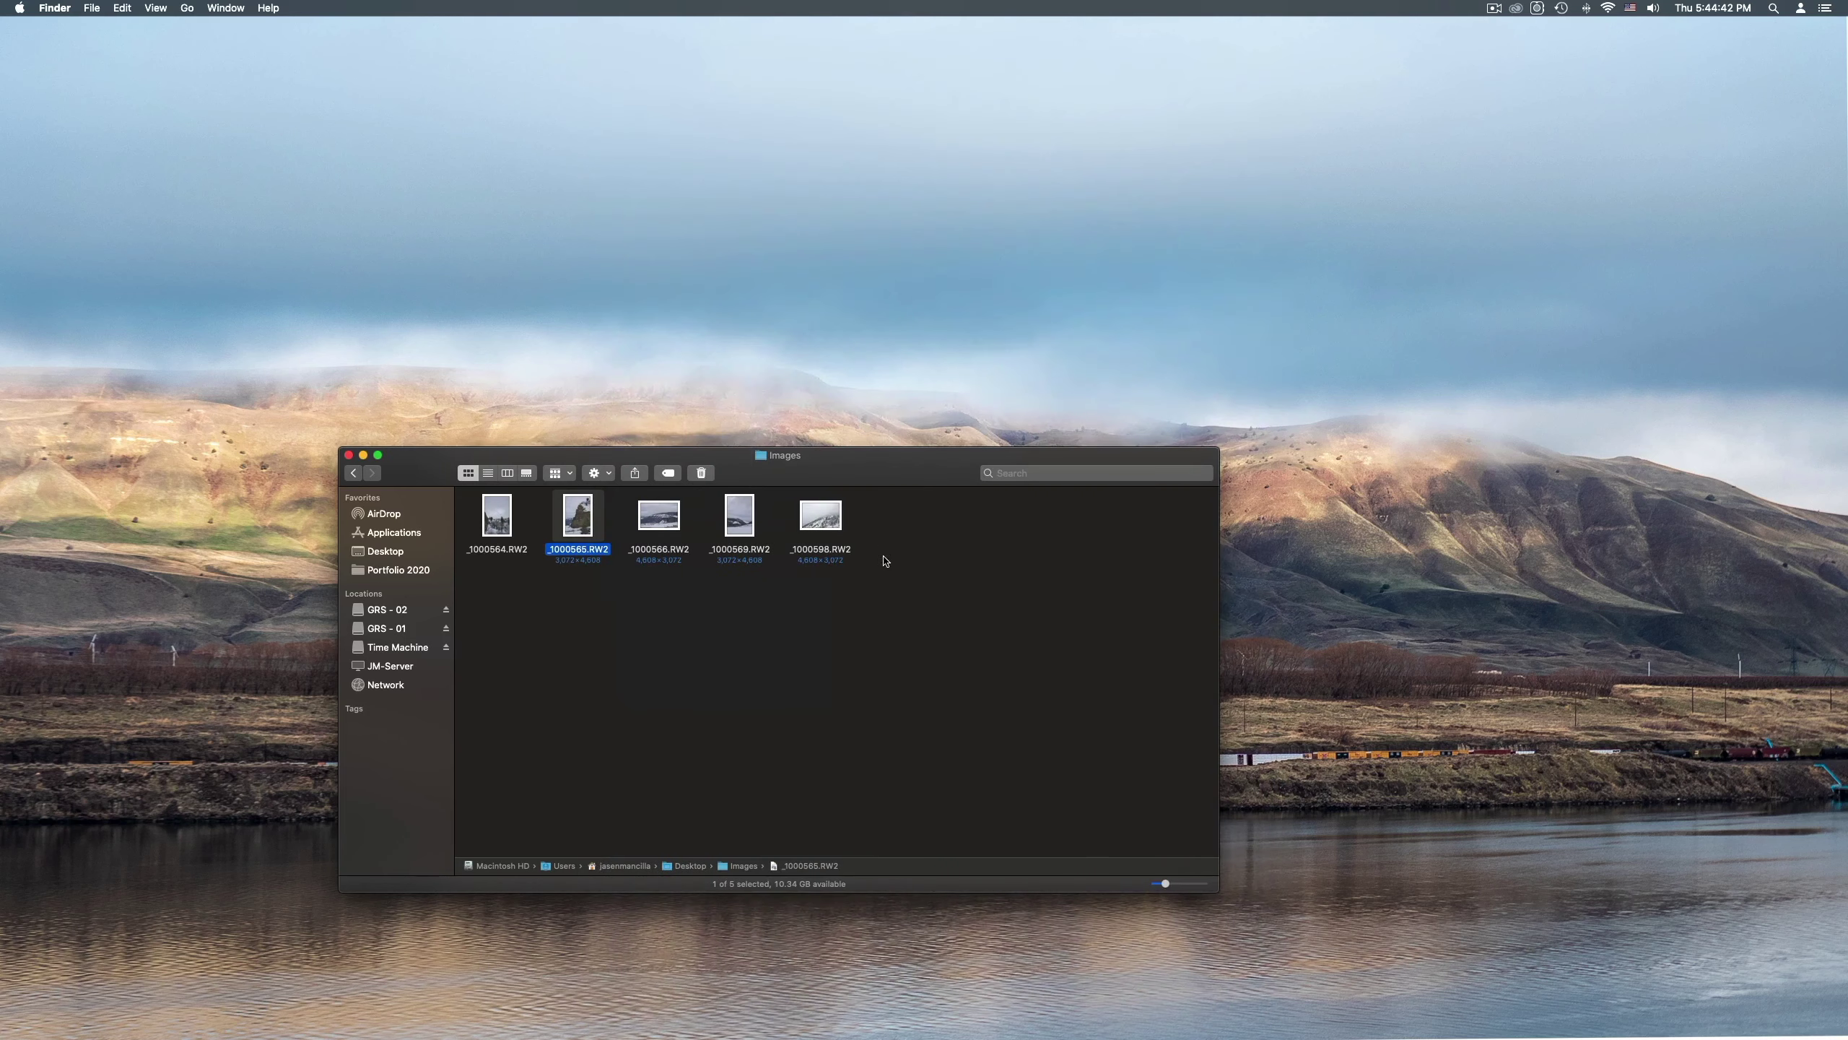
Select all five RW2 files in the Images folder and run the Image Converter quick action on them
drag(904, 574, 504, 512)
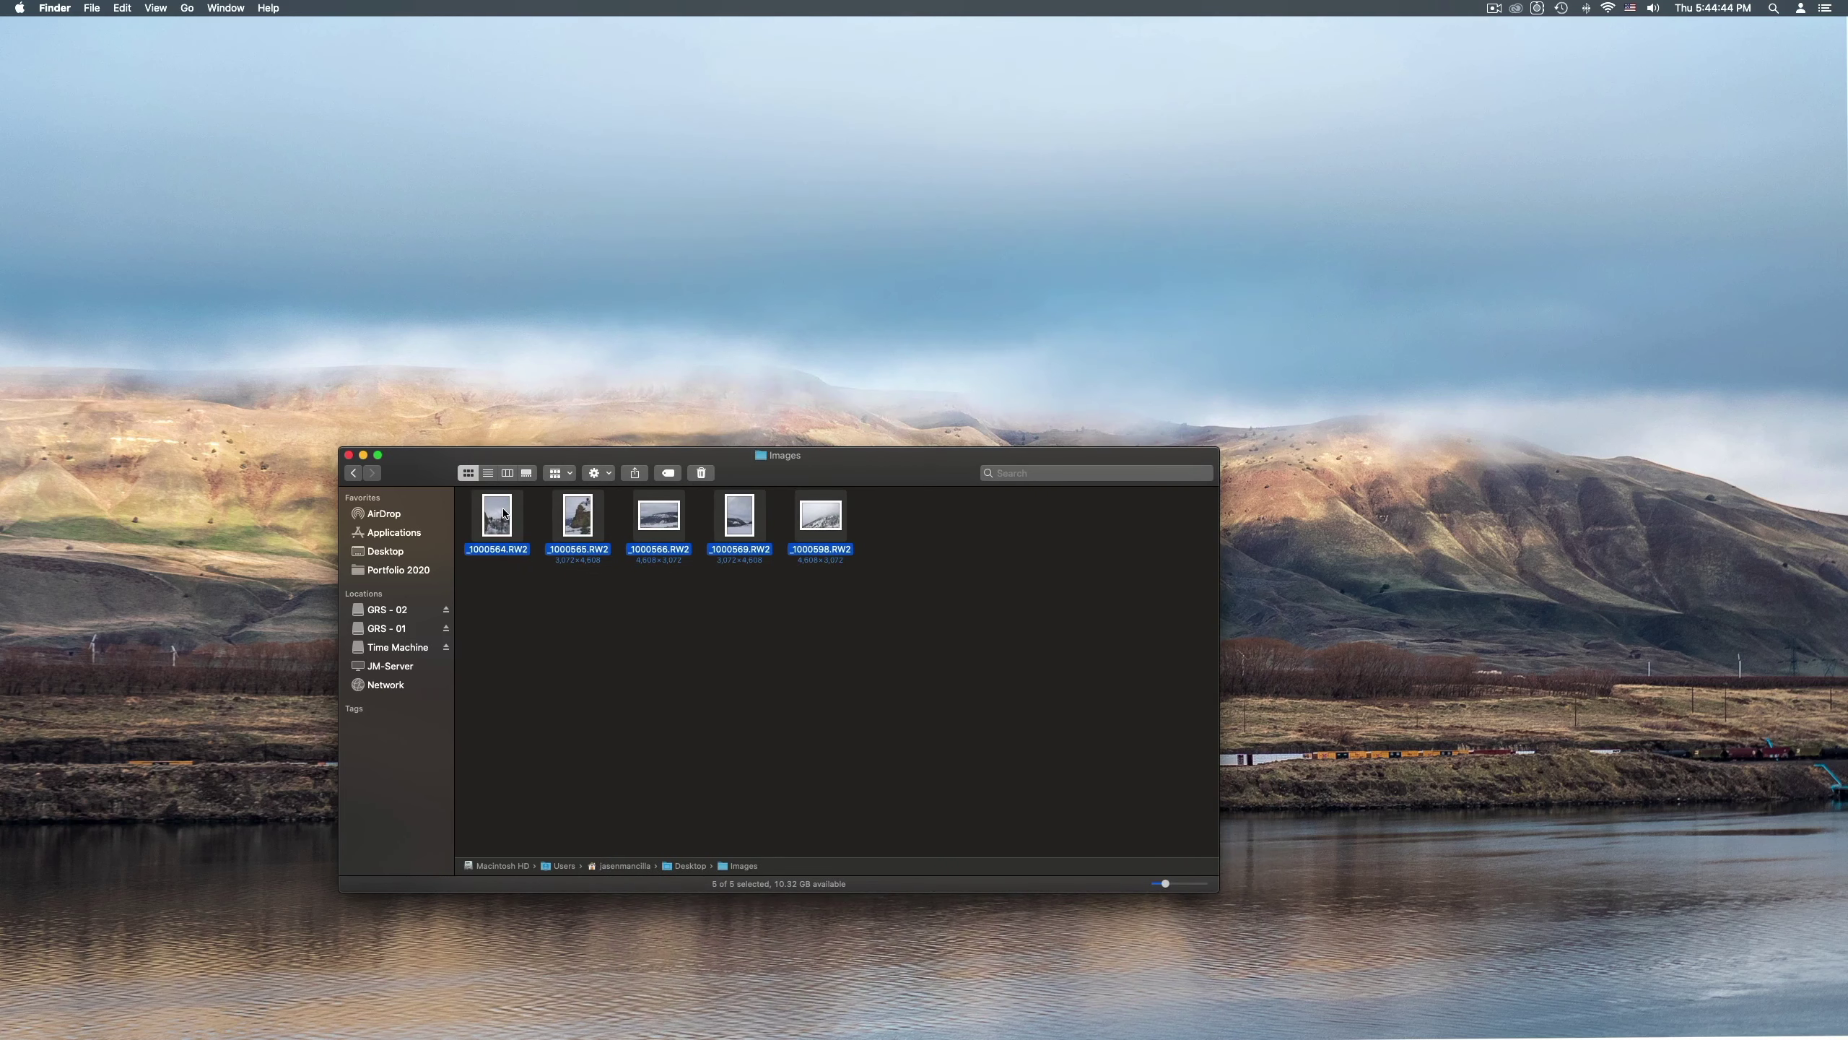
right_click(504, 513)
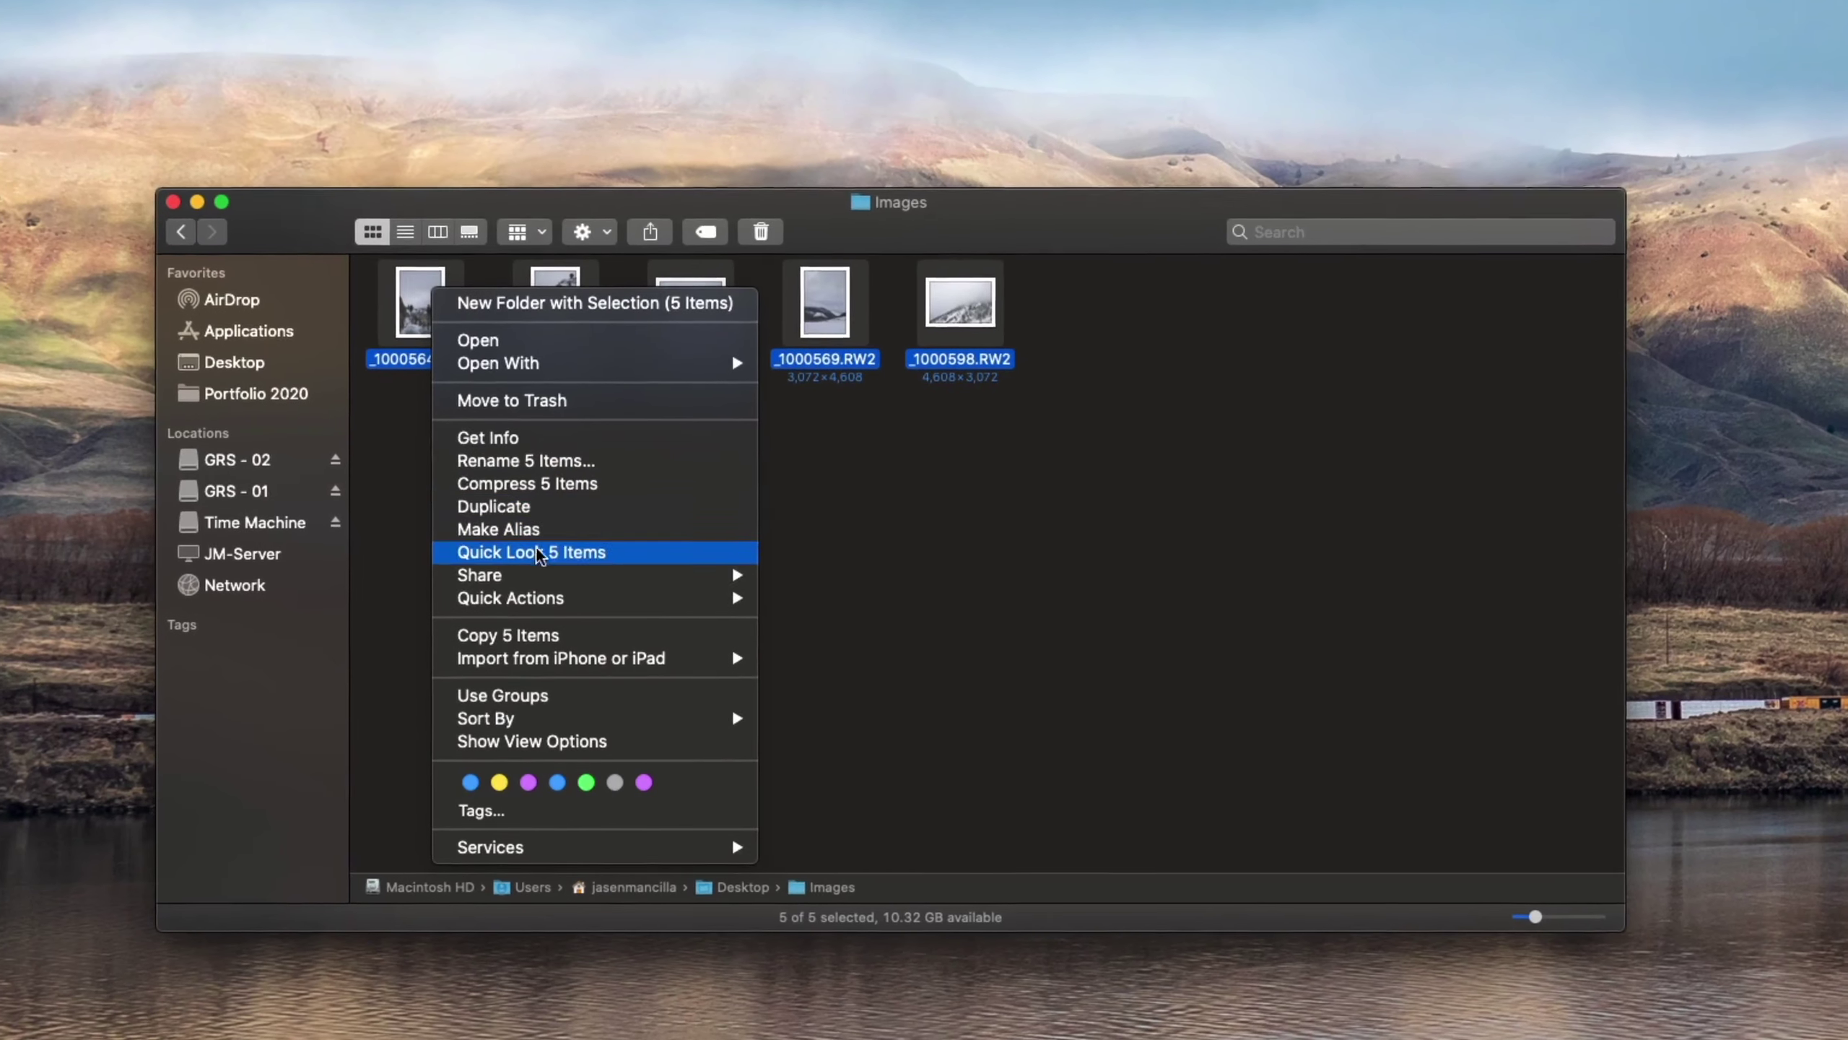
mouse_move(539, 598)
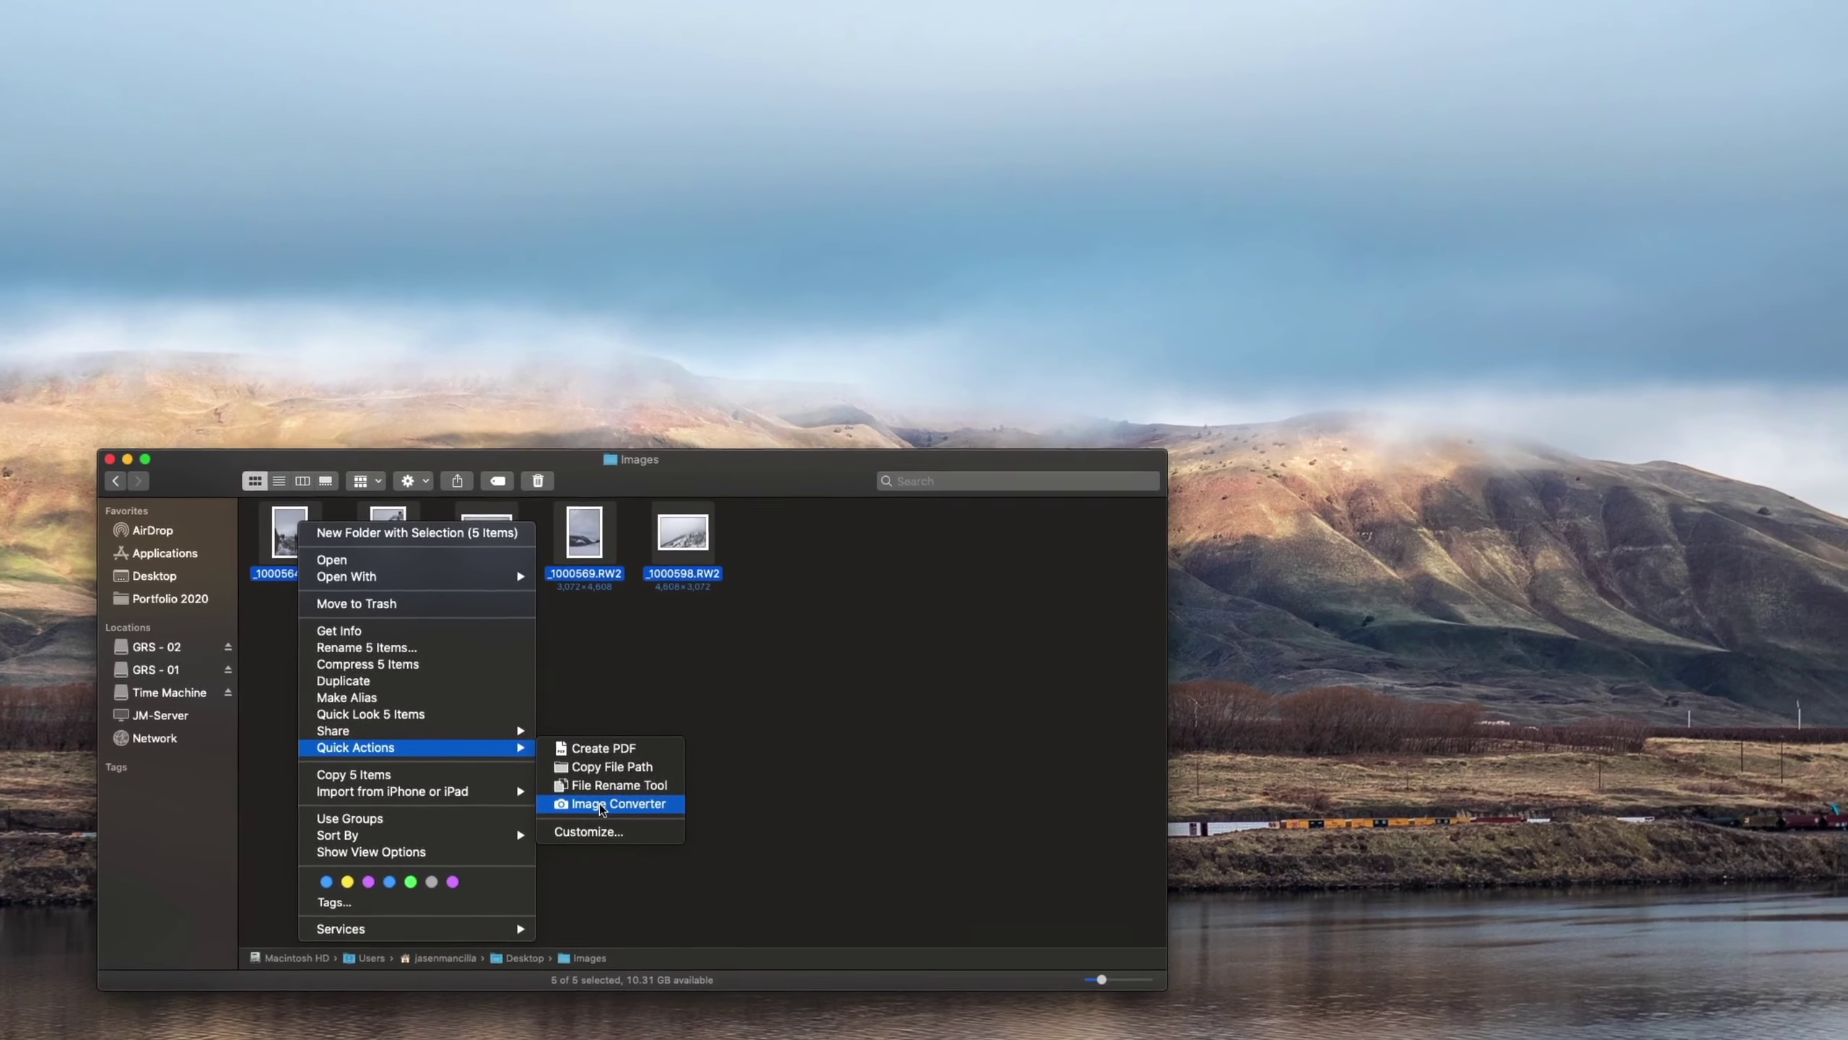
click(848, 677)
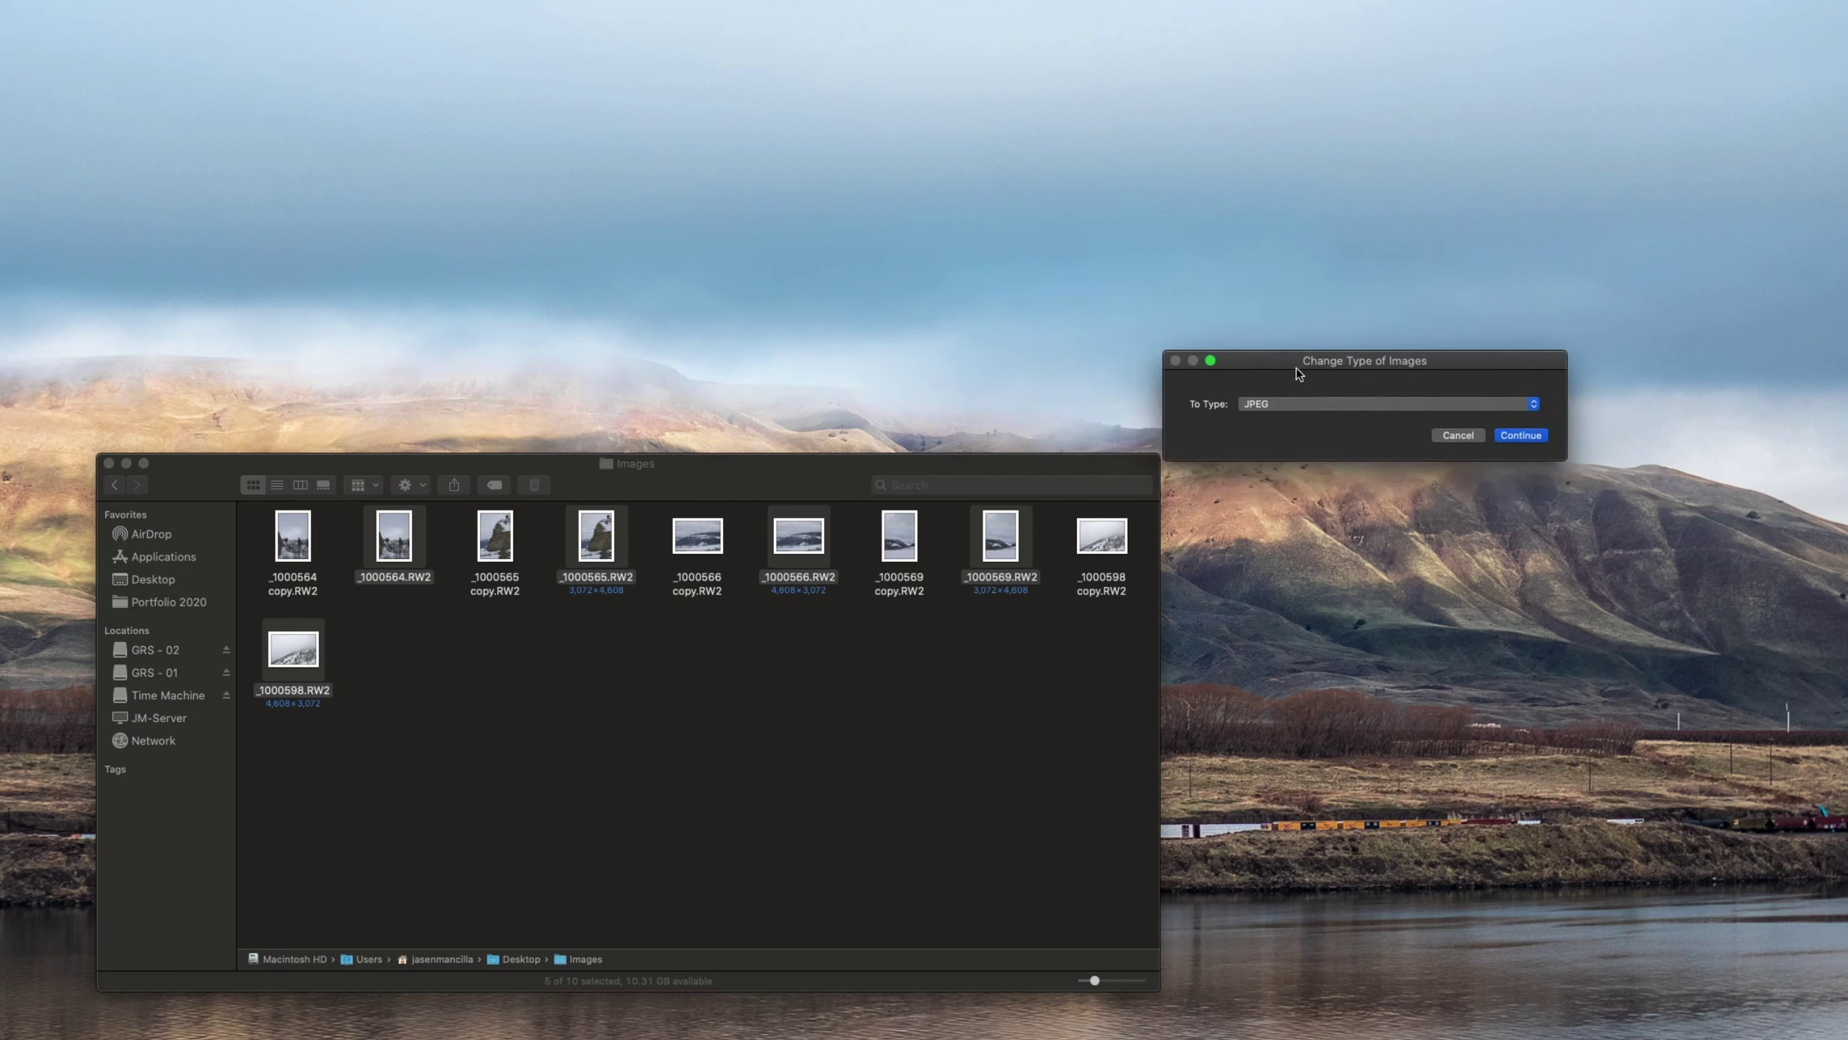
Set the target image type to PNG and continue the conversion of the duplicated files
drag(765, 477, 673, 442)
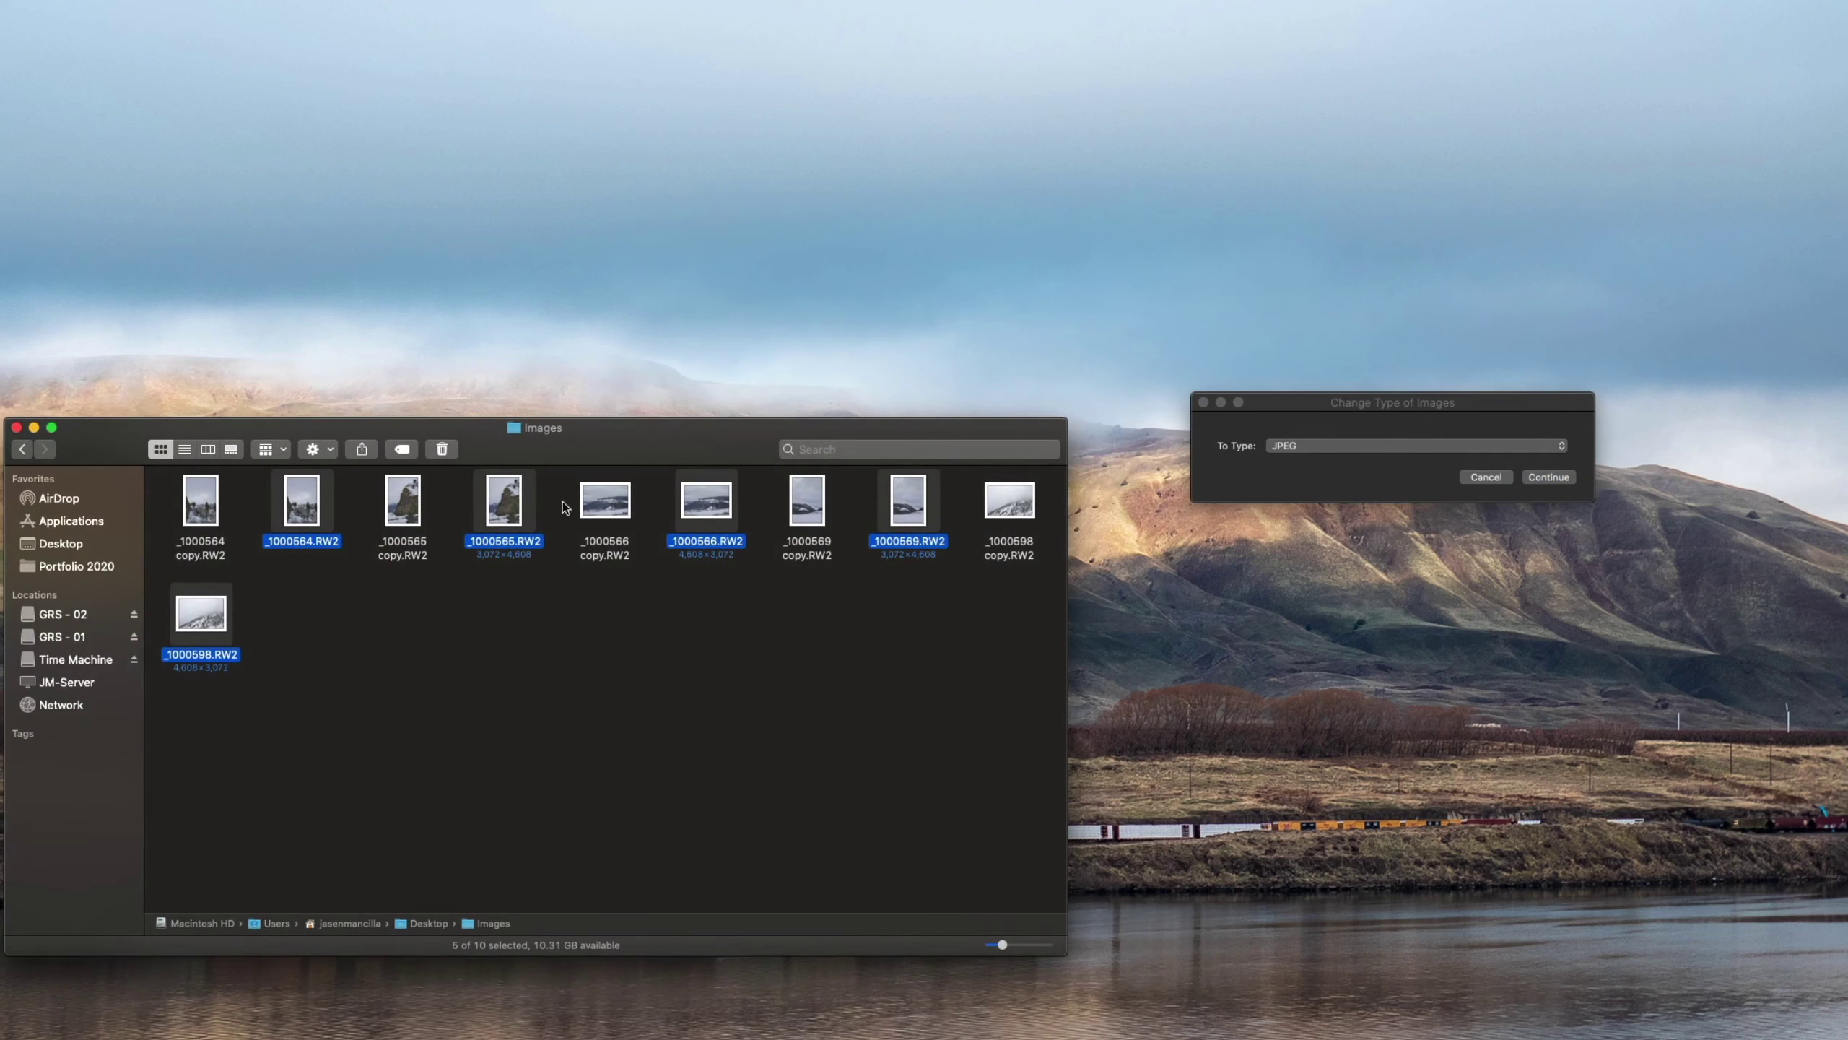
click(1295, 446)
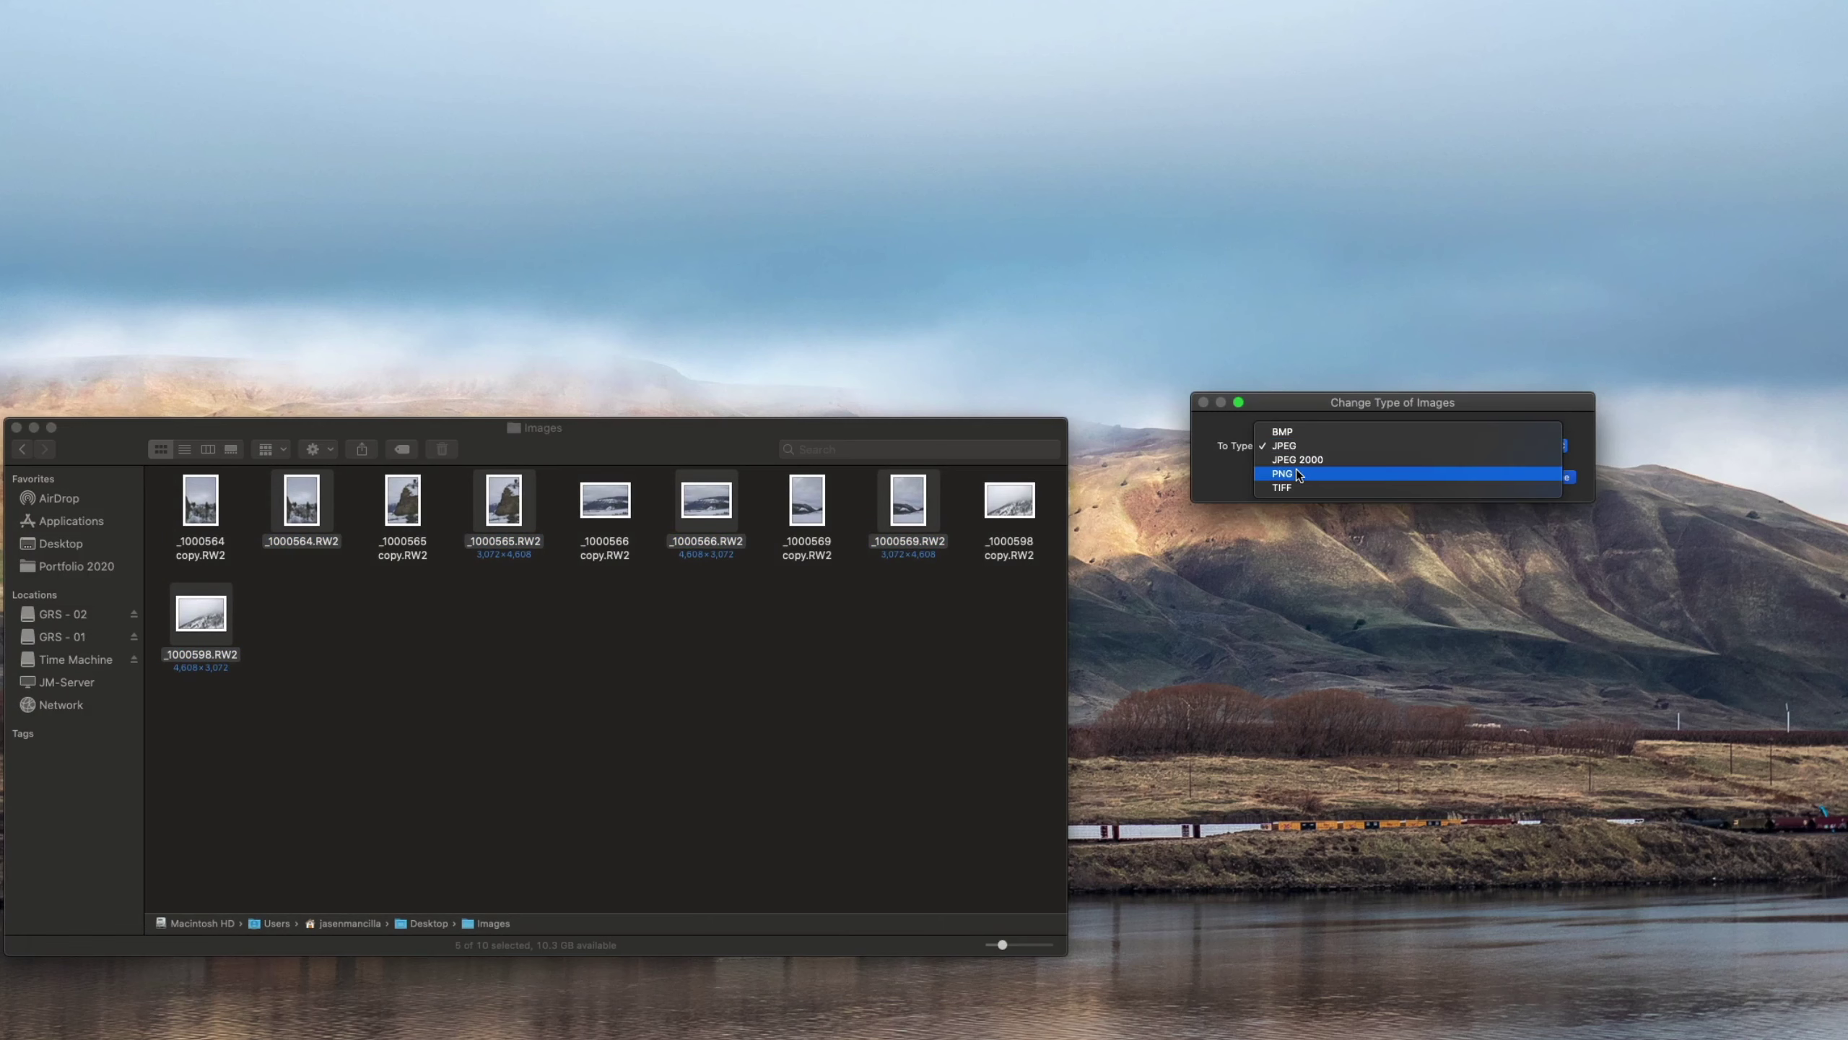
click(1299, 474)
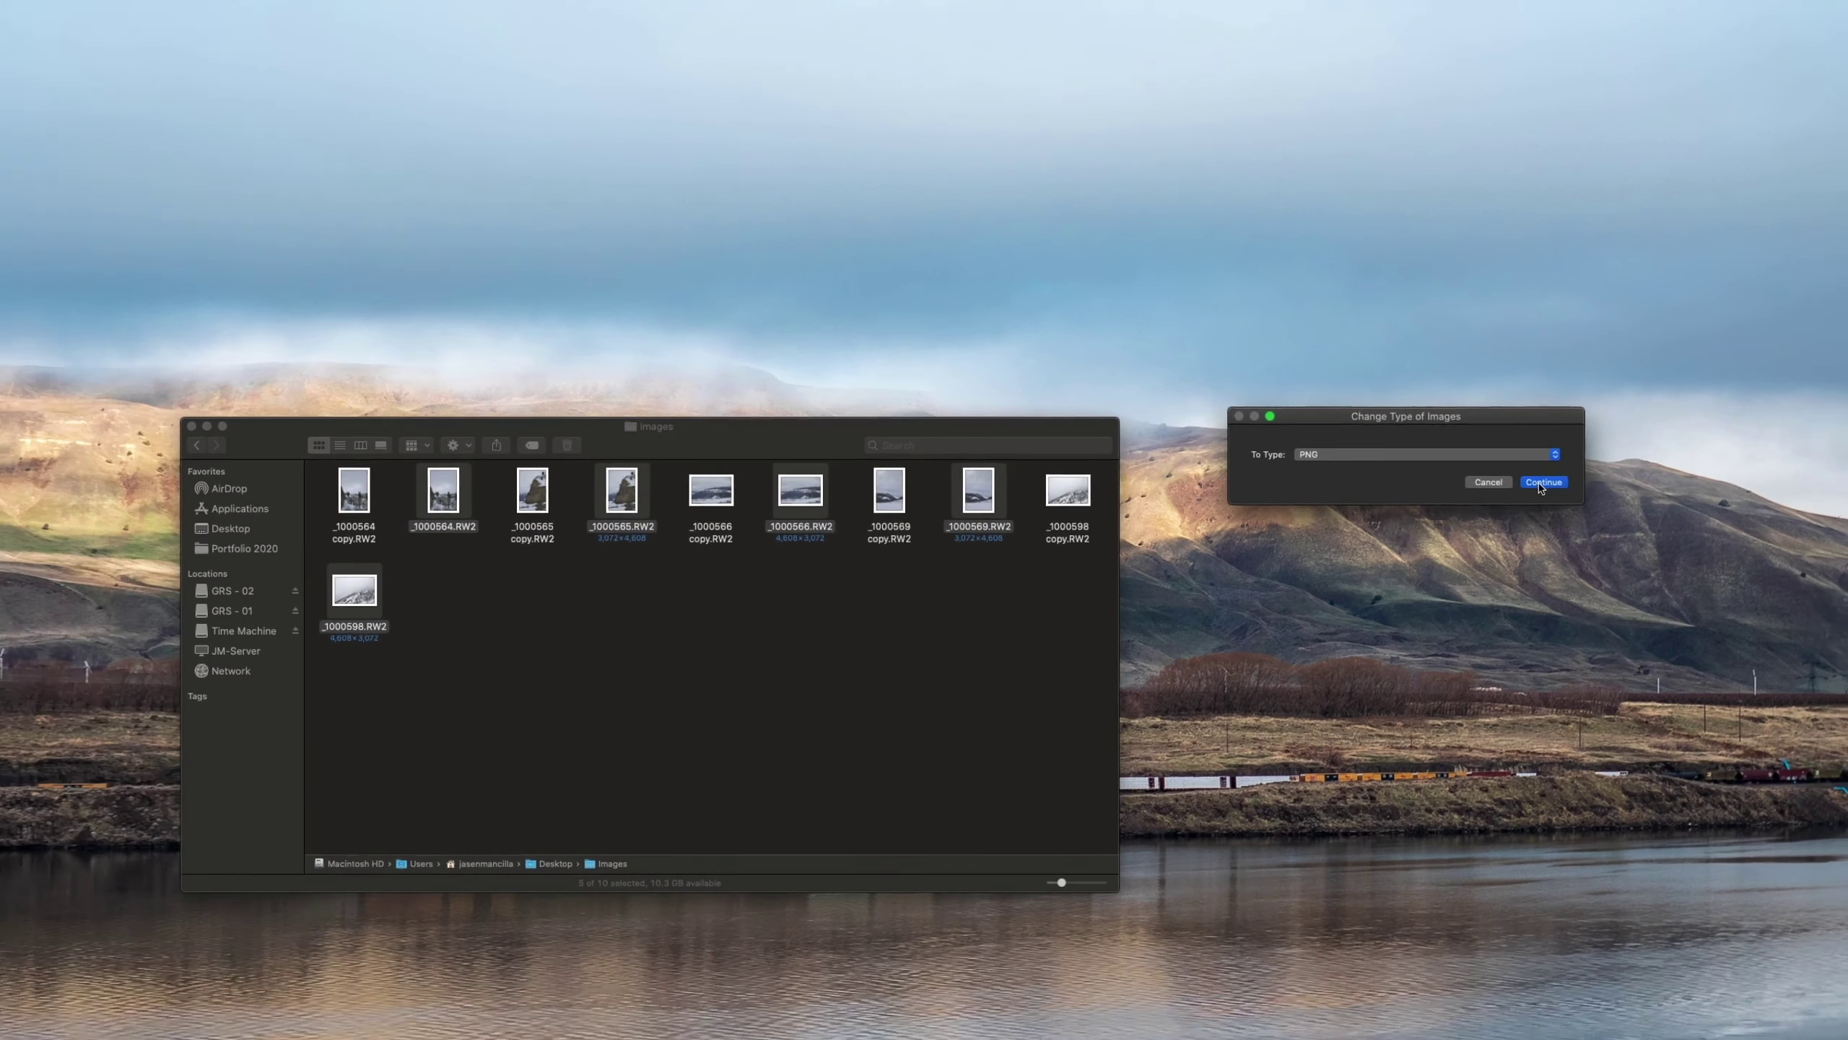
click(1545, 490)
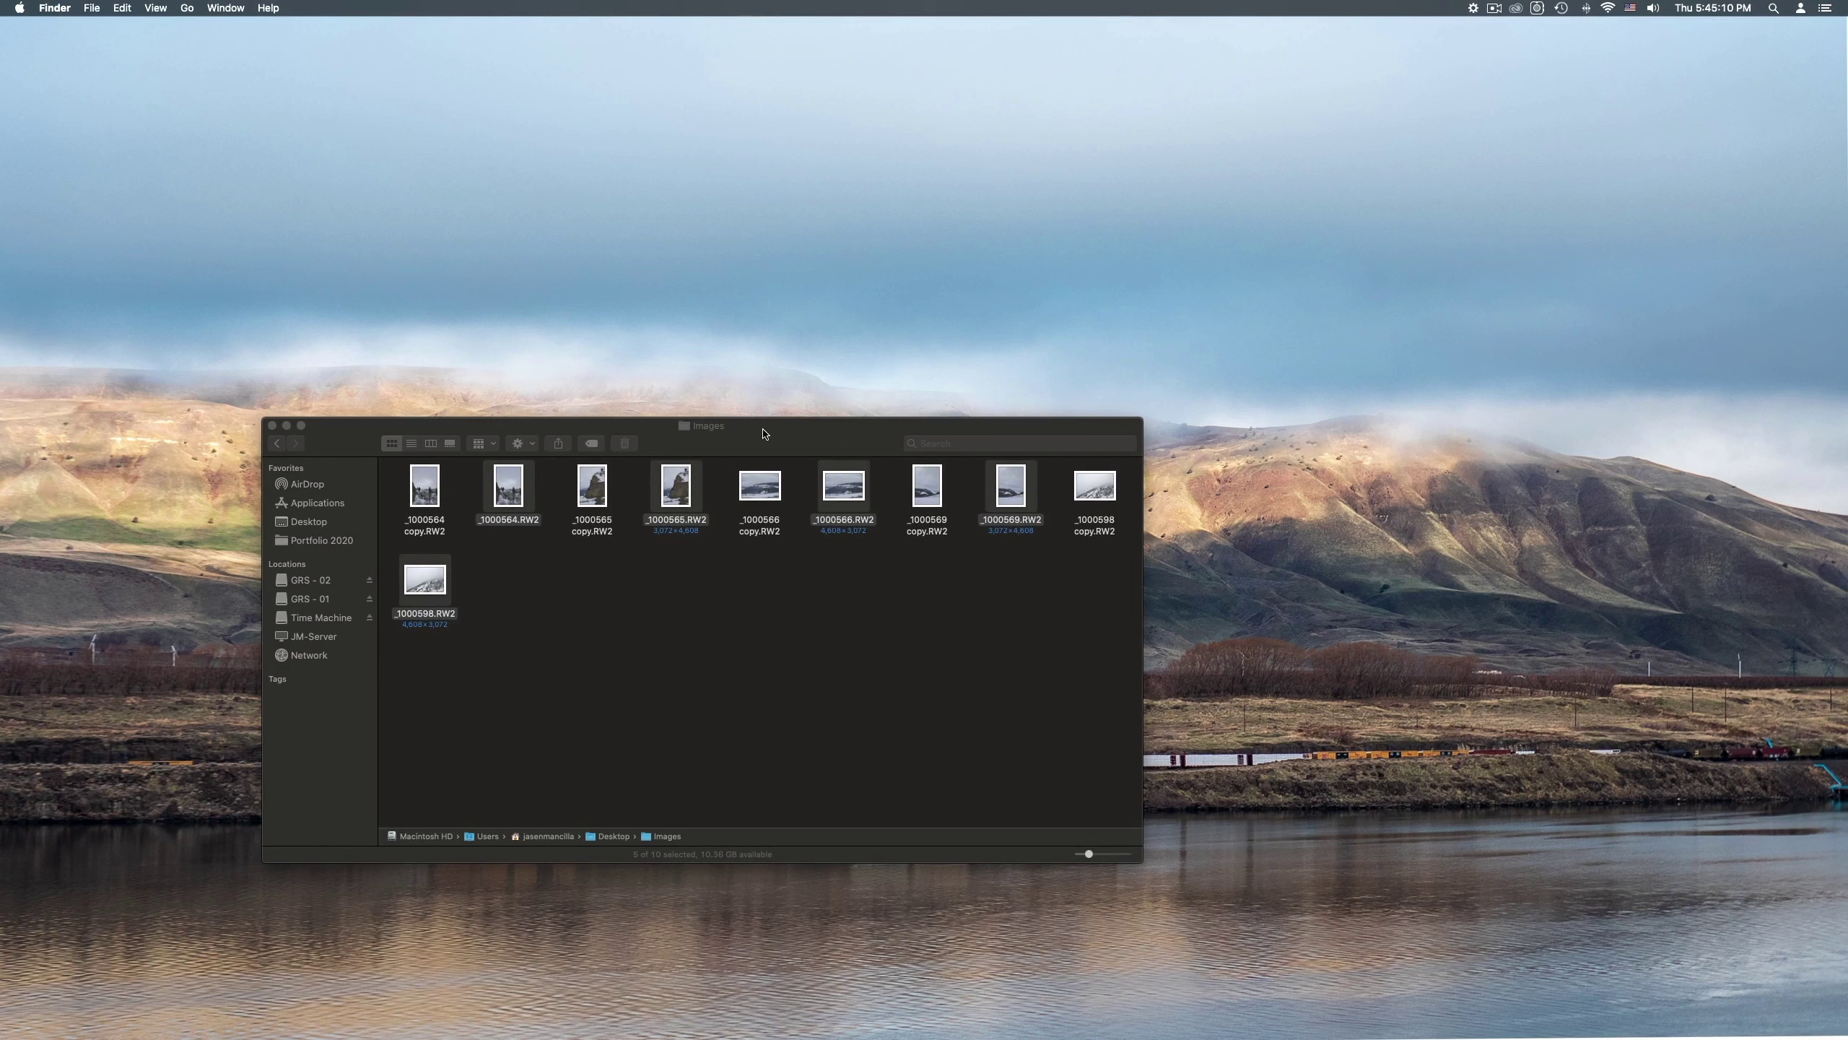
drag(761, 436, 744, 479)
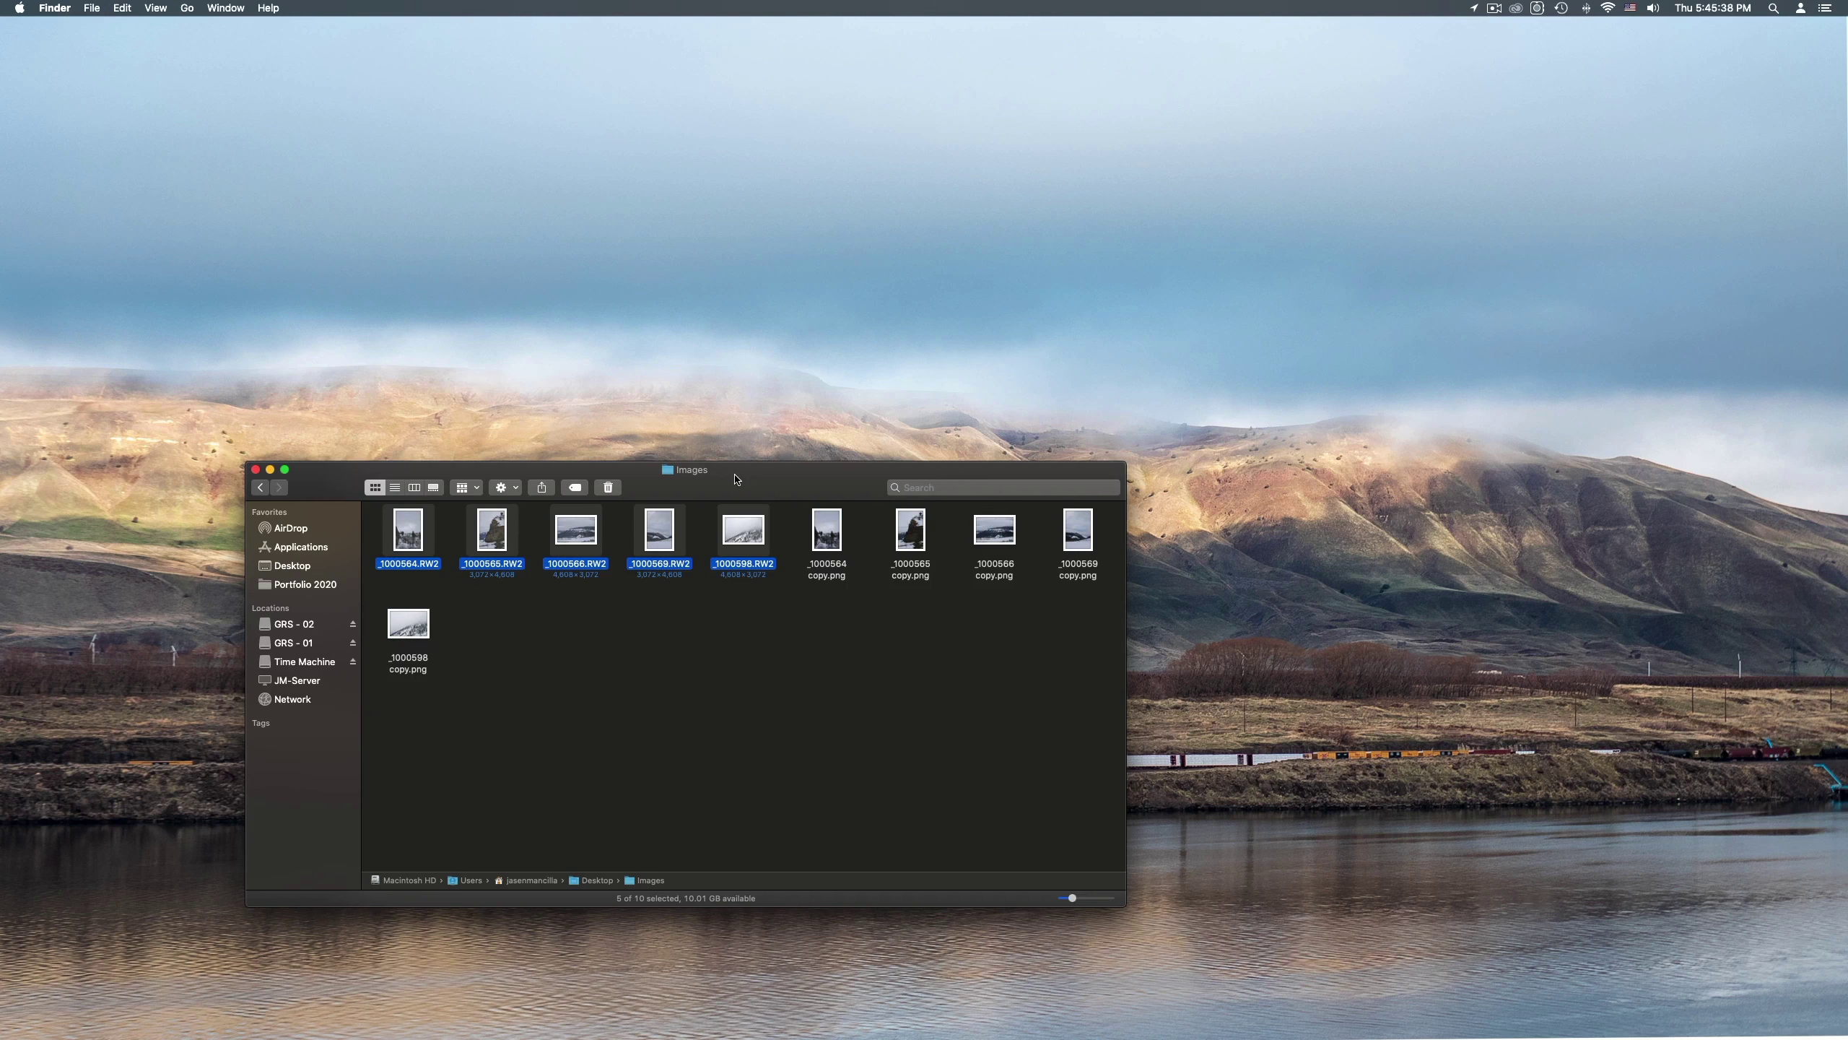
Check the Images folder's files in list view, select _1000564 copy.png and return to icon view
click(805, 634)
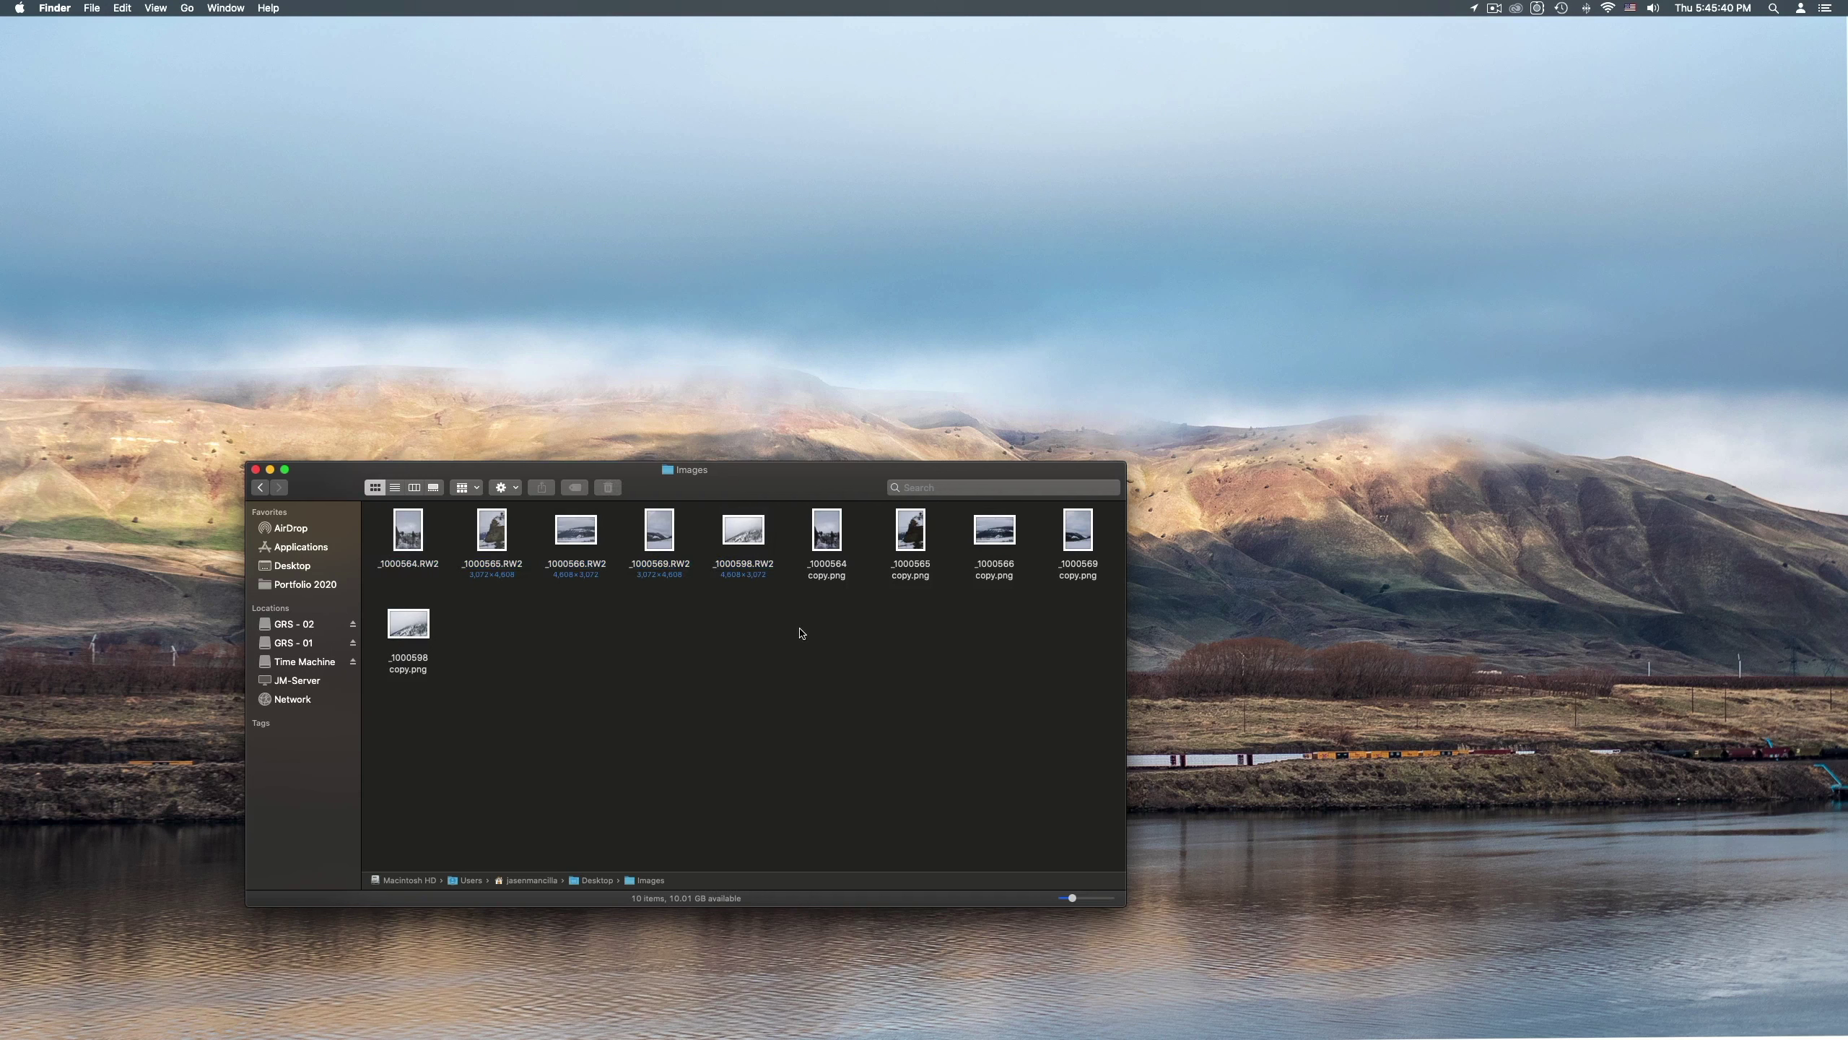
key(super+2)
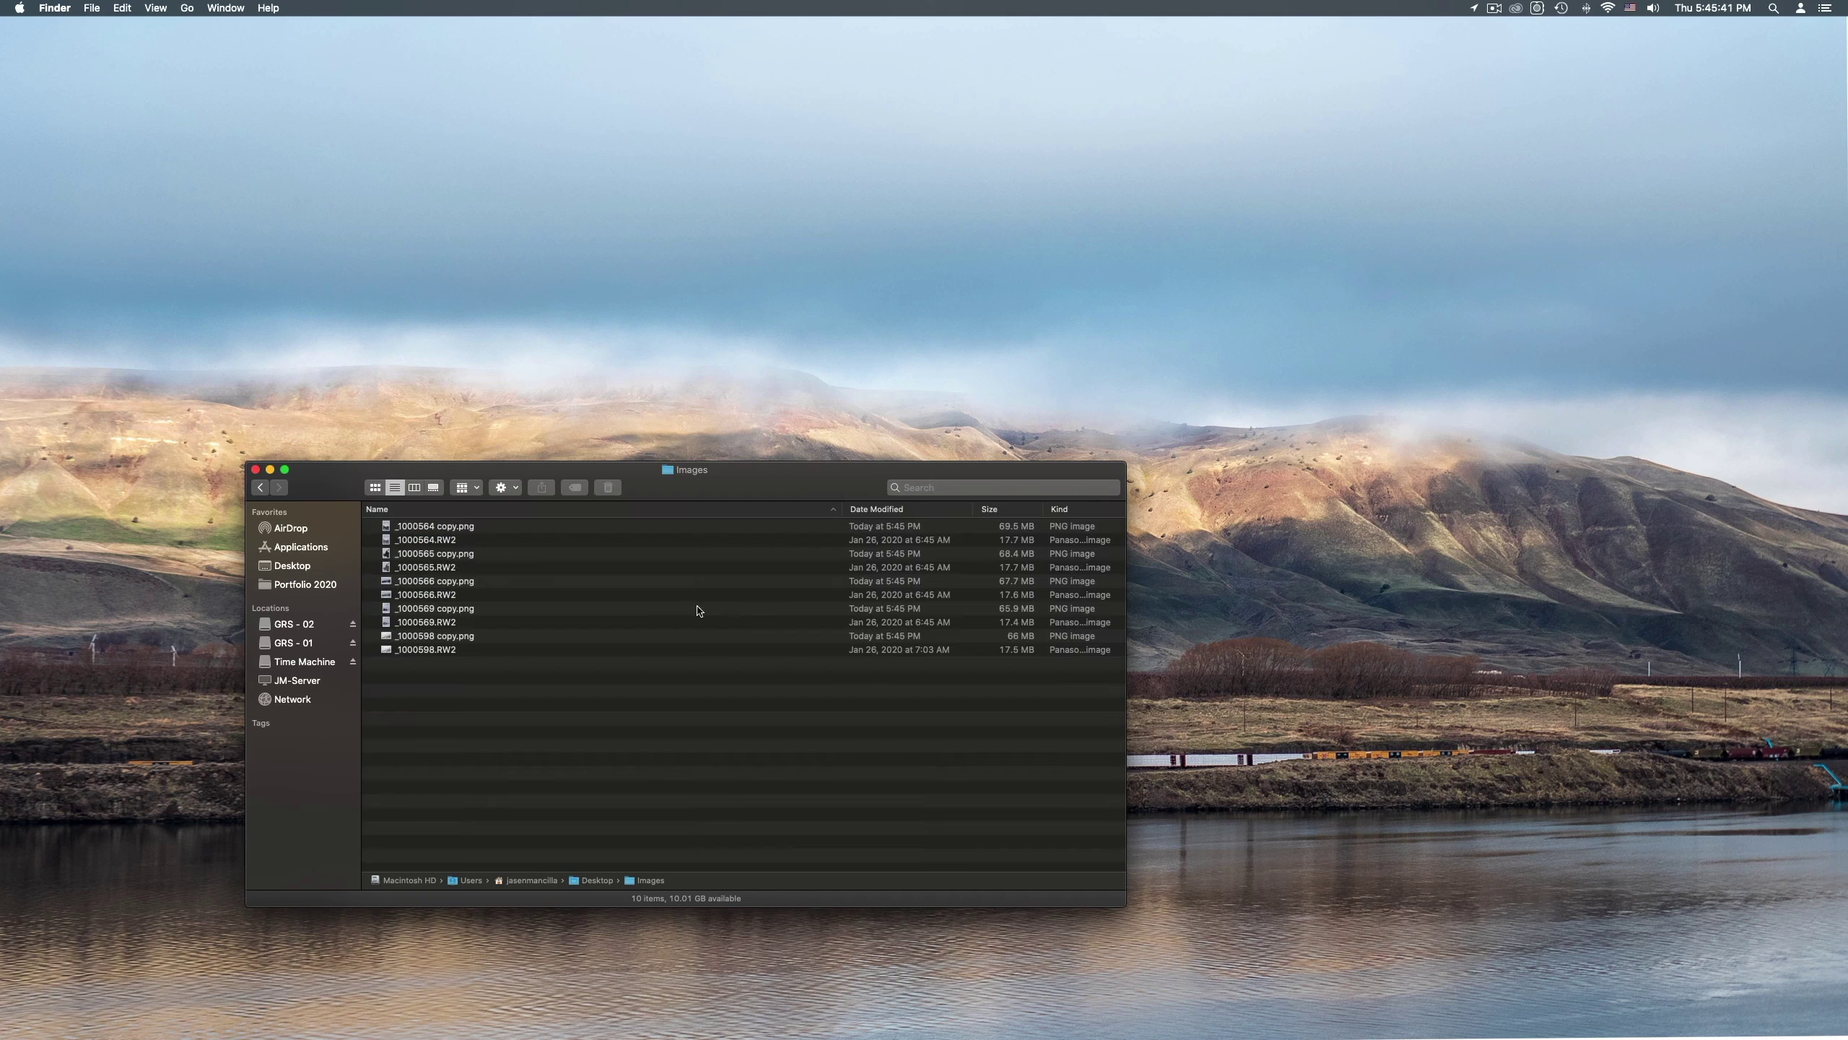
click(477, 532)
key(super+1)
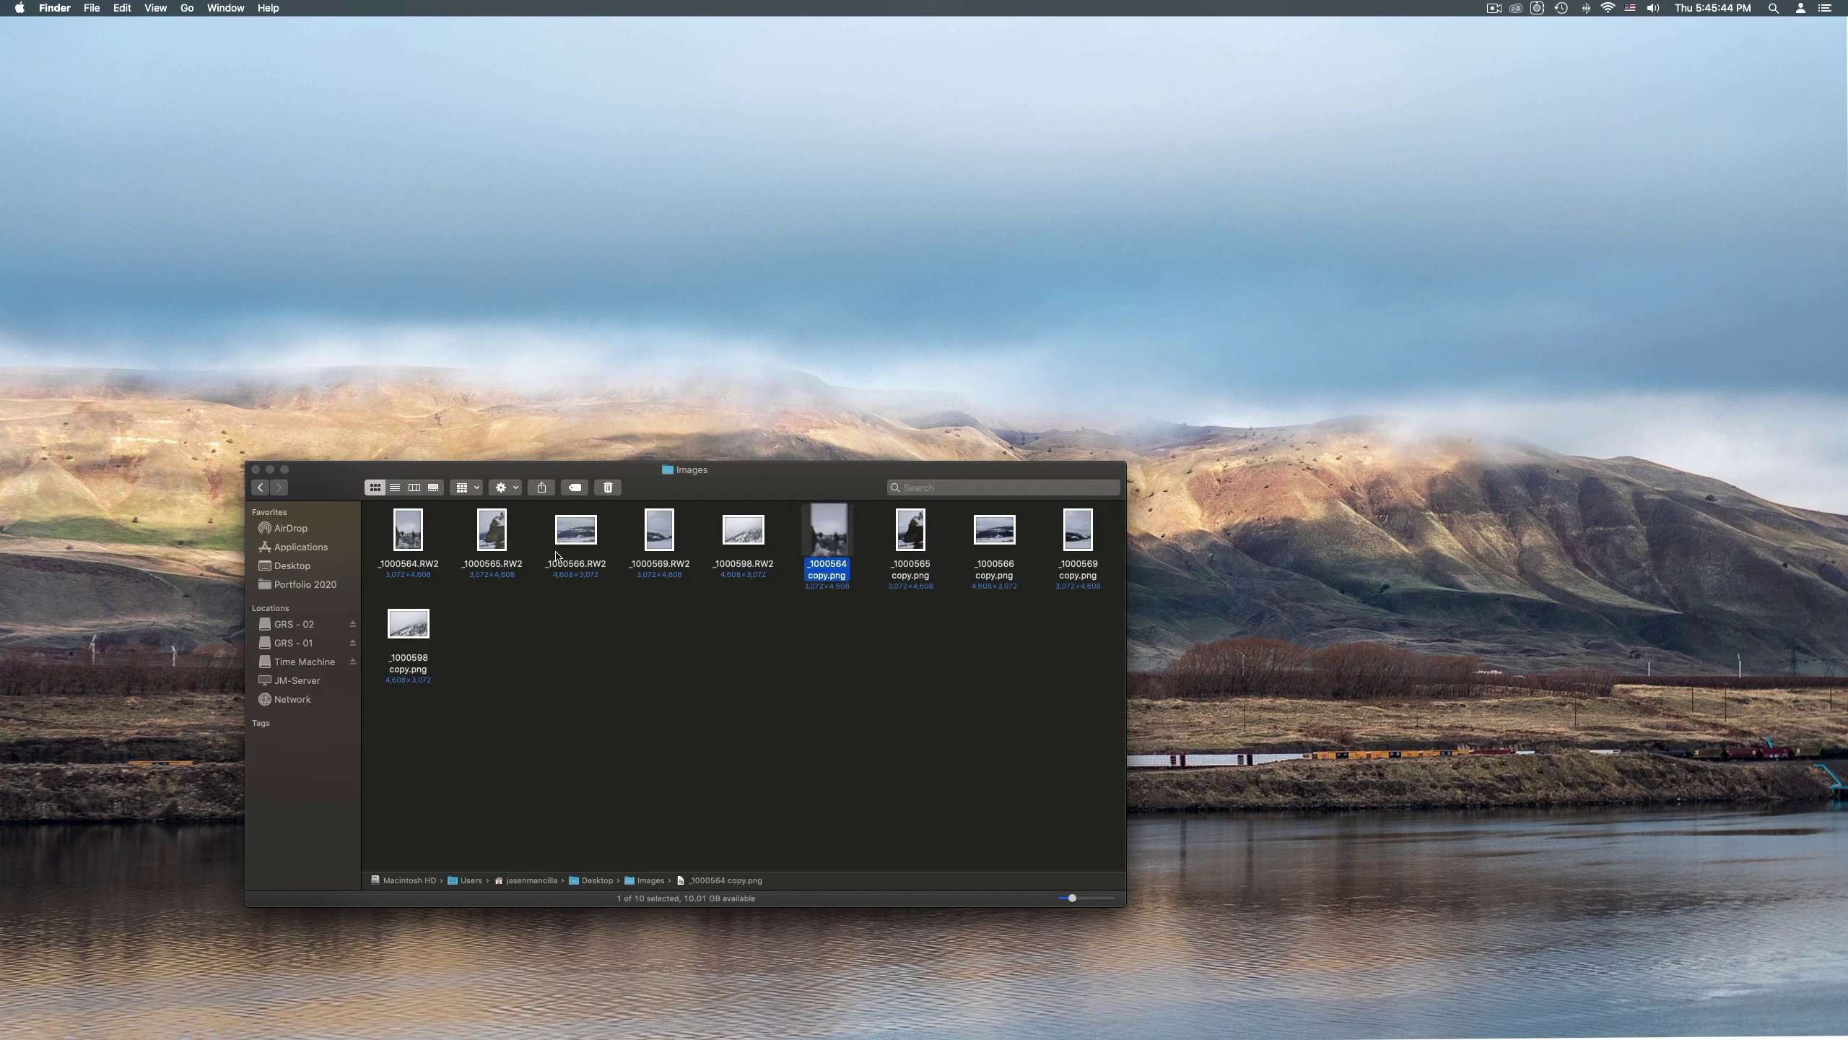
Preview _1000564 copy.png and _1000565 copy.png with Quick Look
key(space)
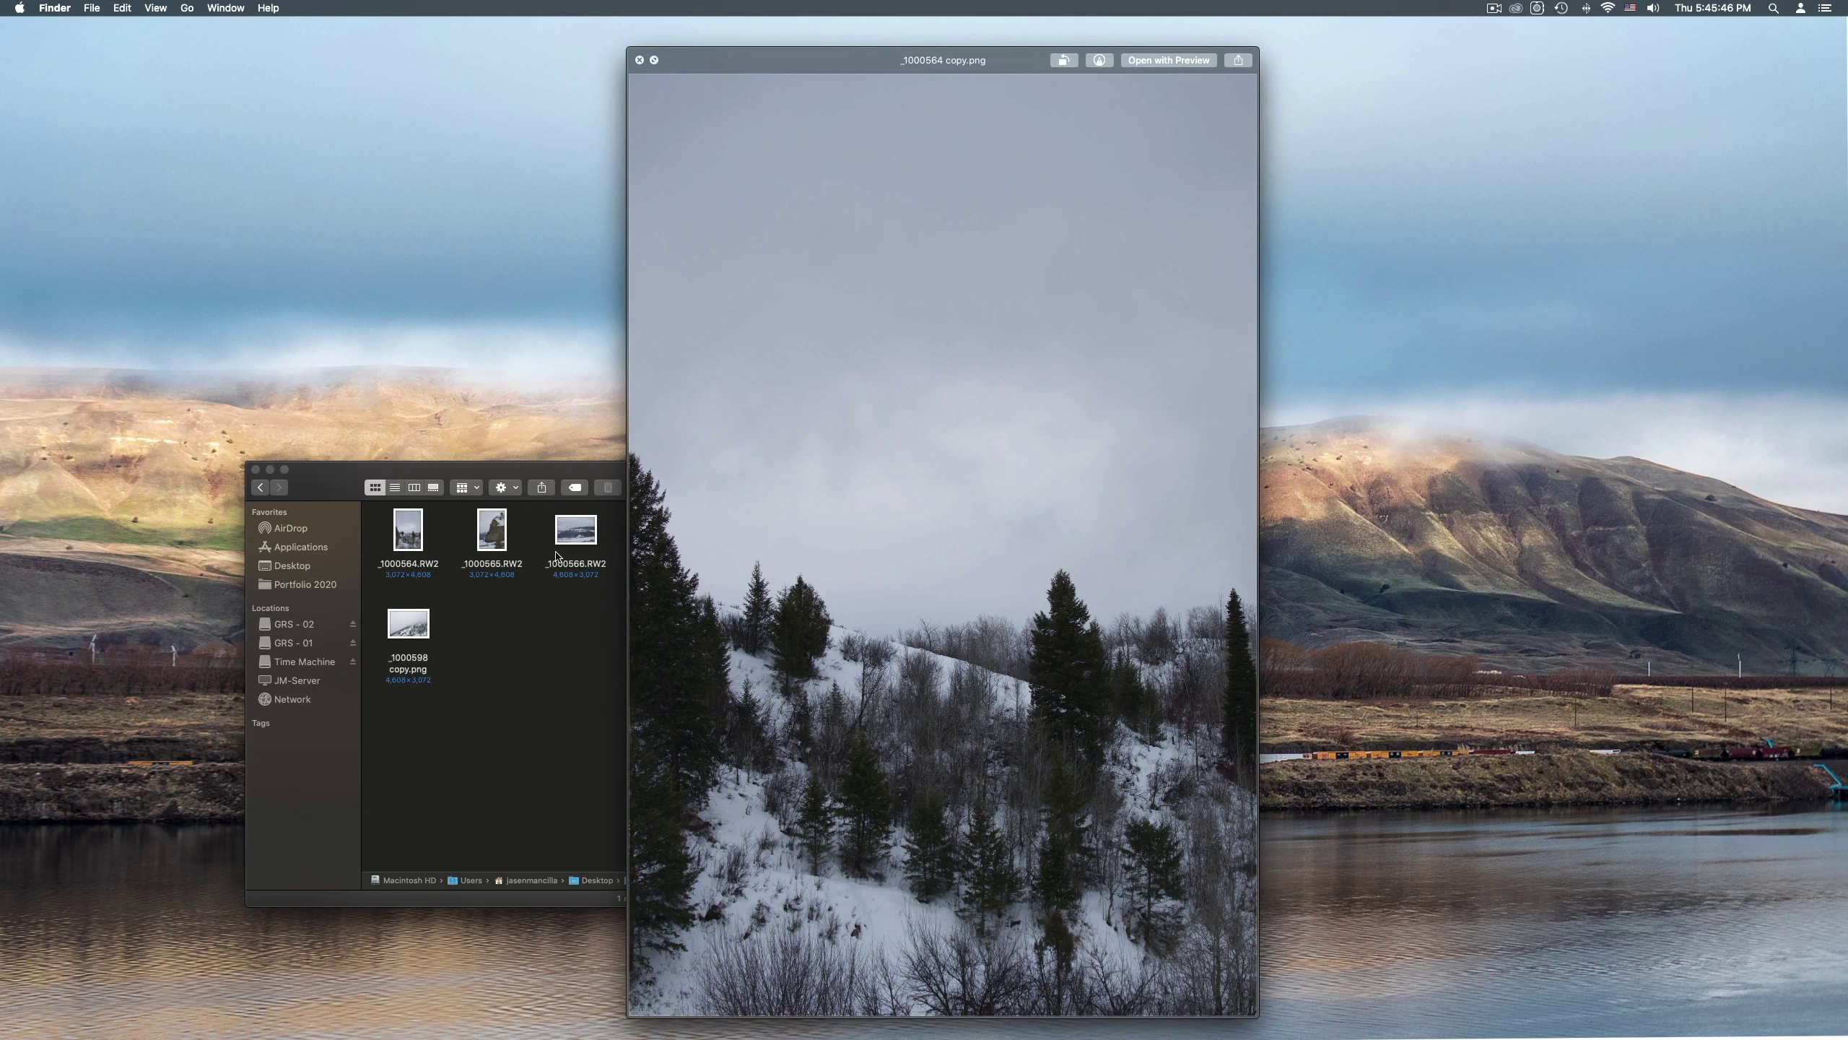
key(space)
key(Right)
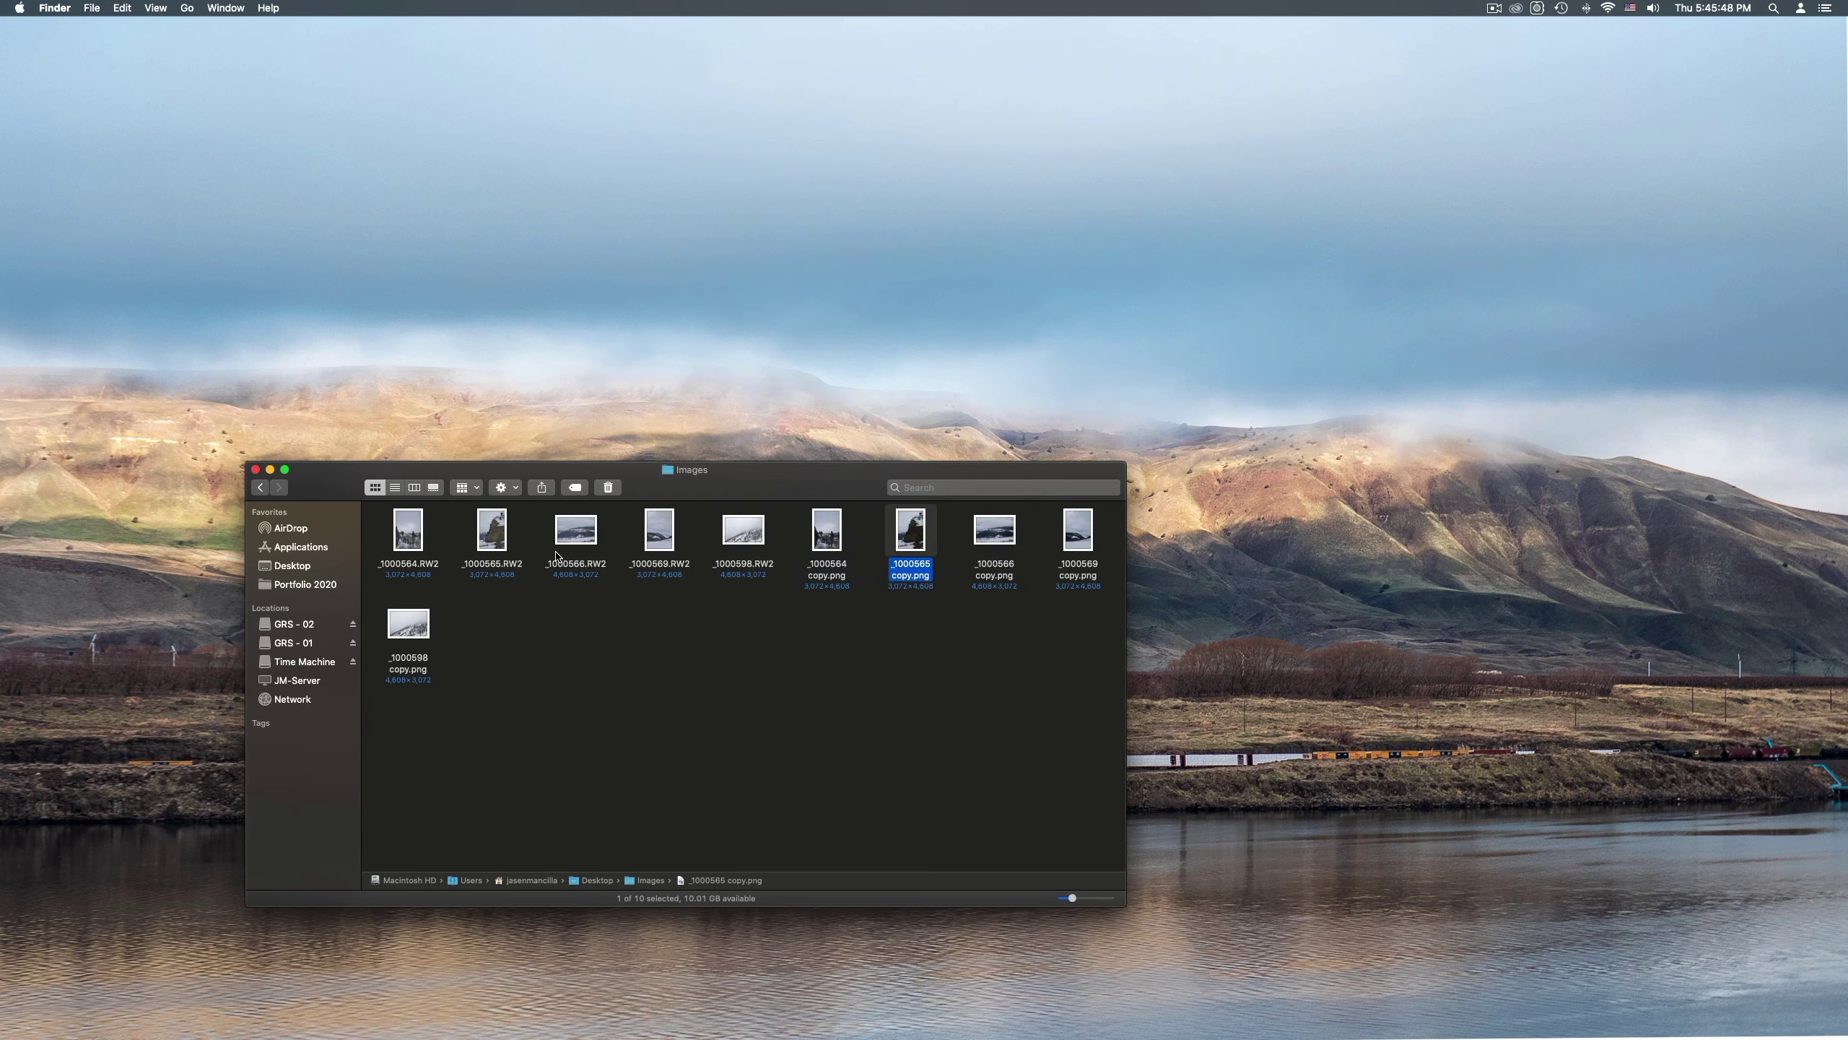
key(space)
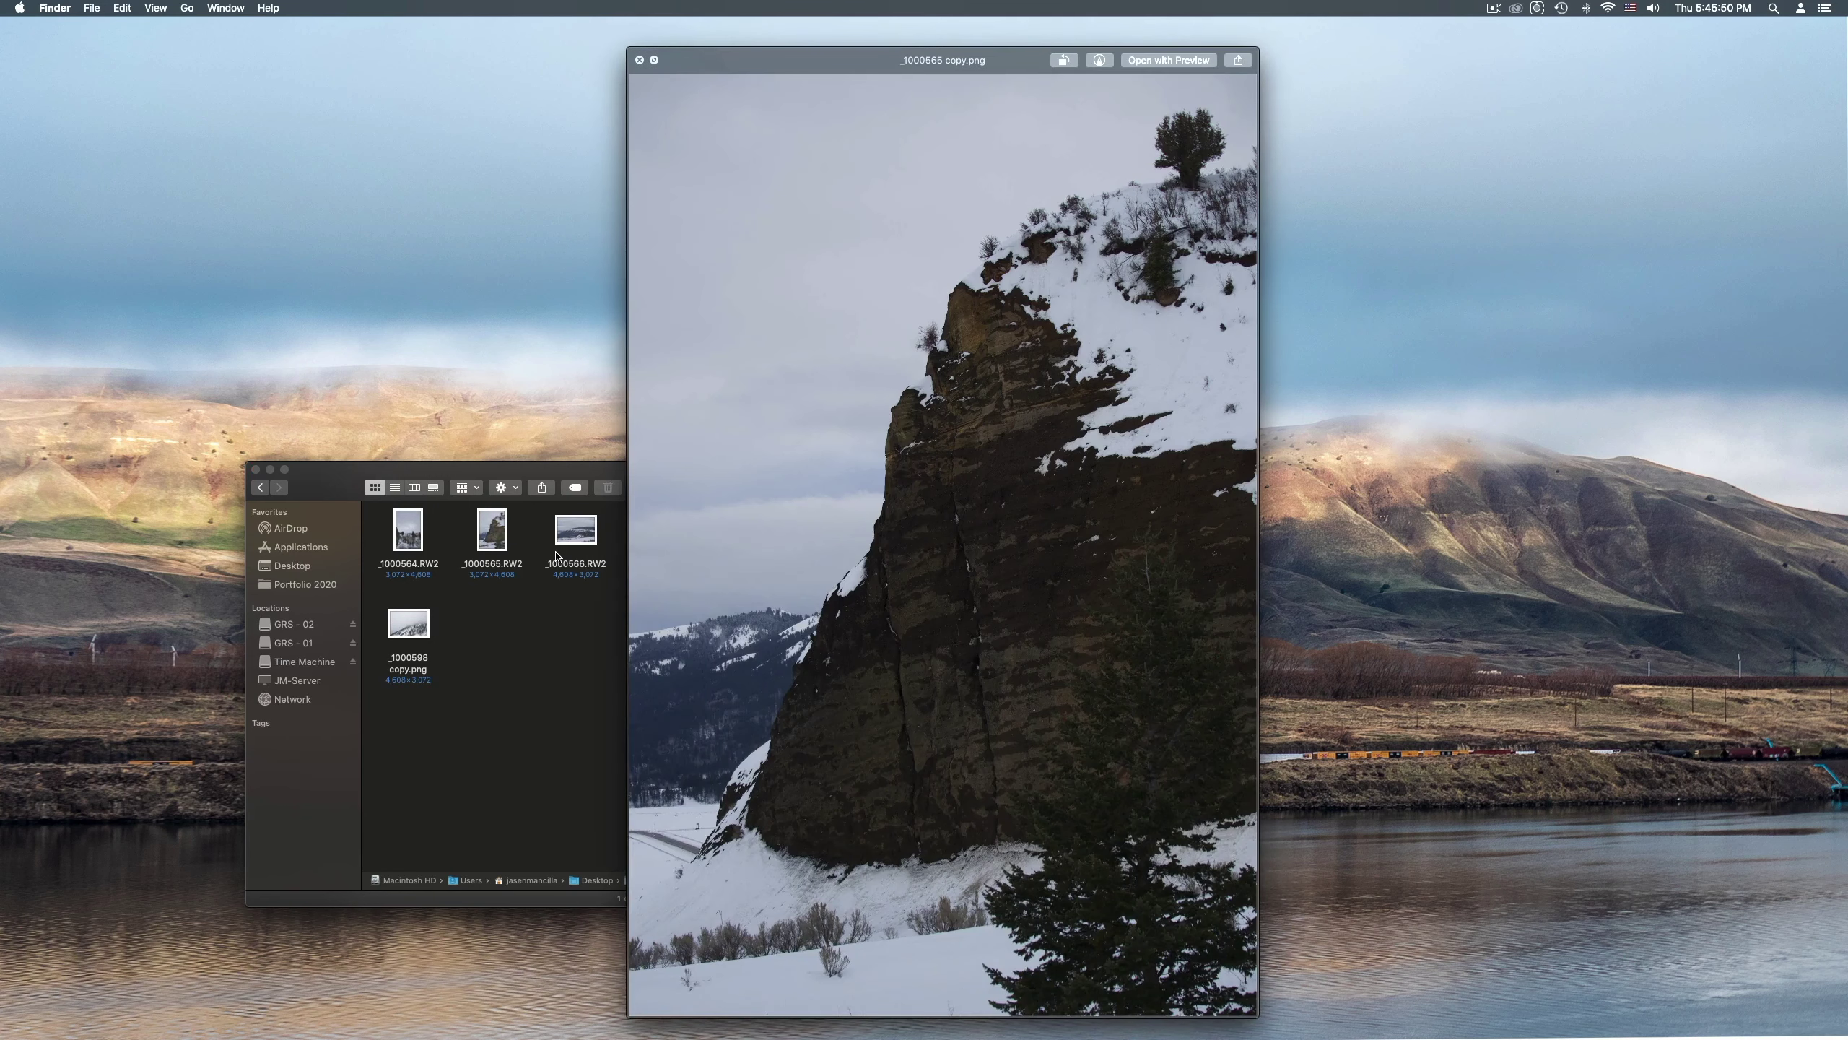
key(space)
drag(700, 490, 756, 405)
mouse_move(857, 1034)
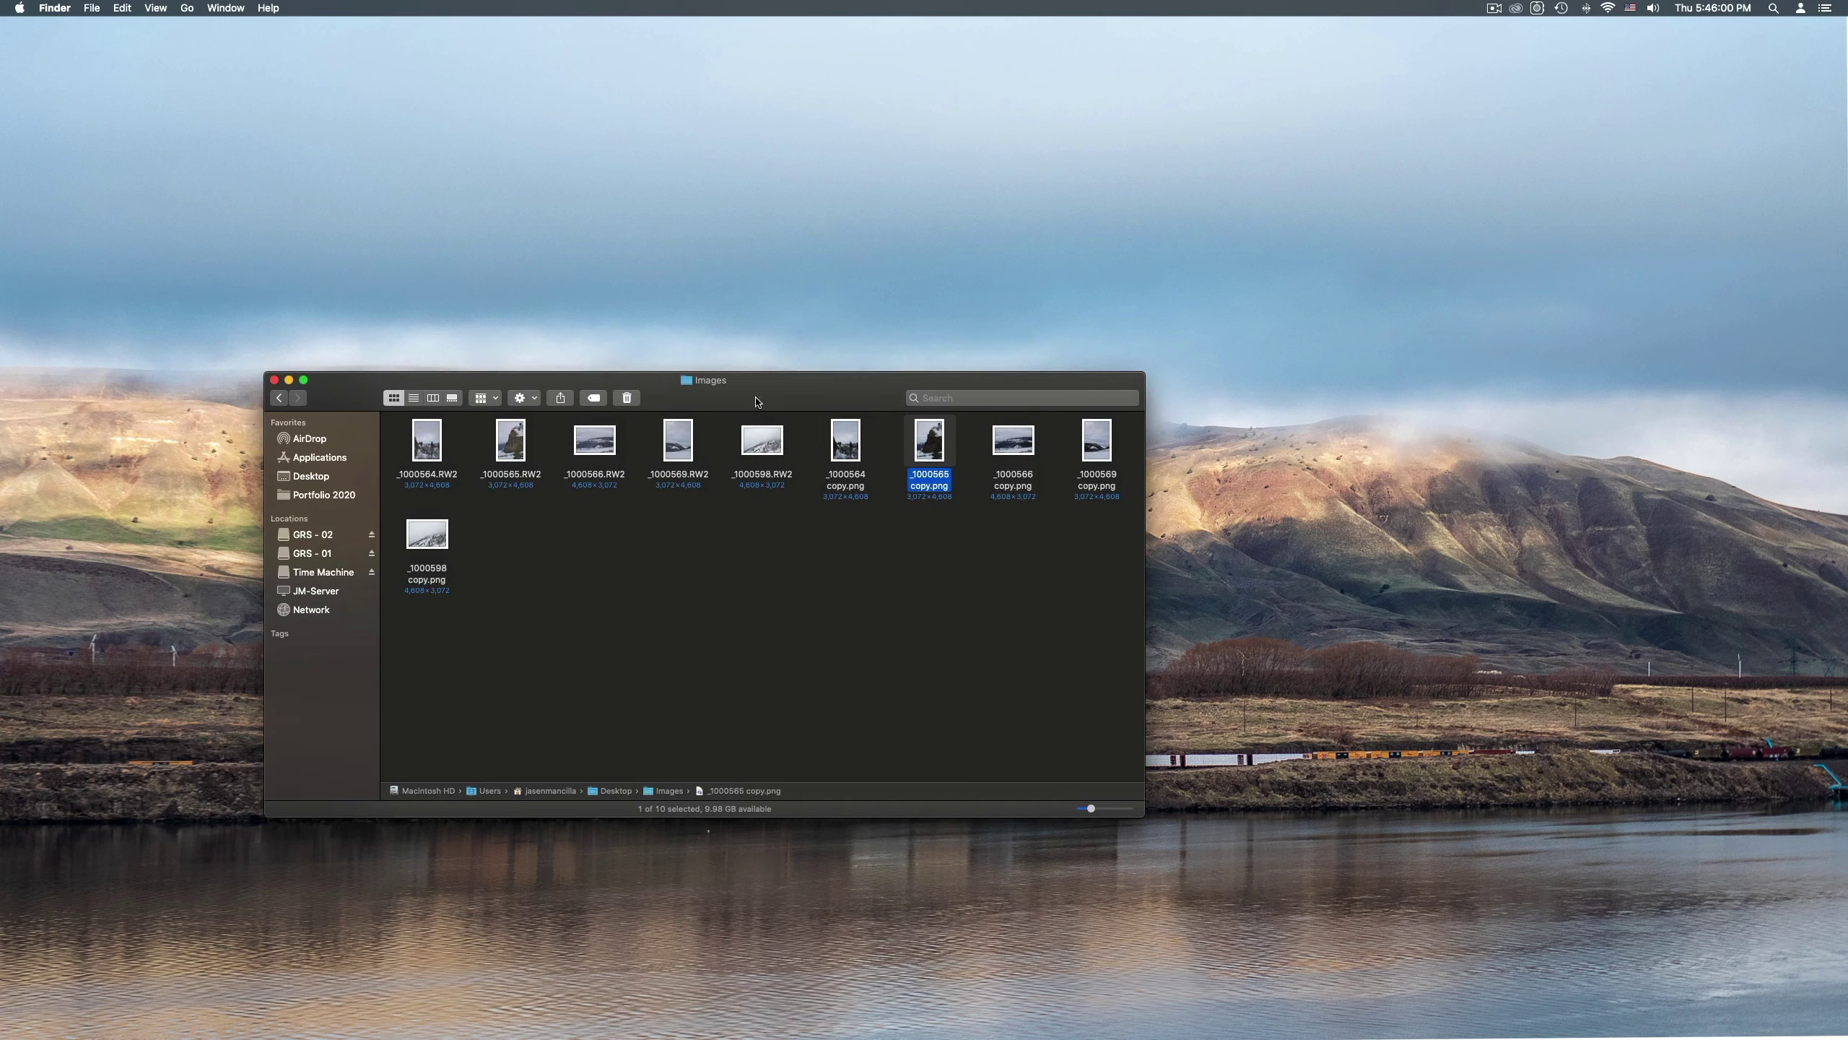
drag(757, 395, 791, 410)
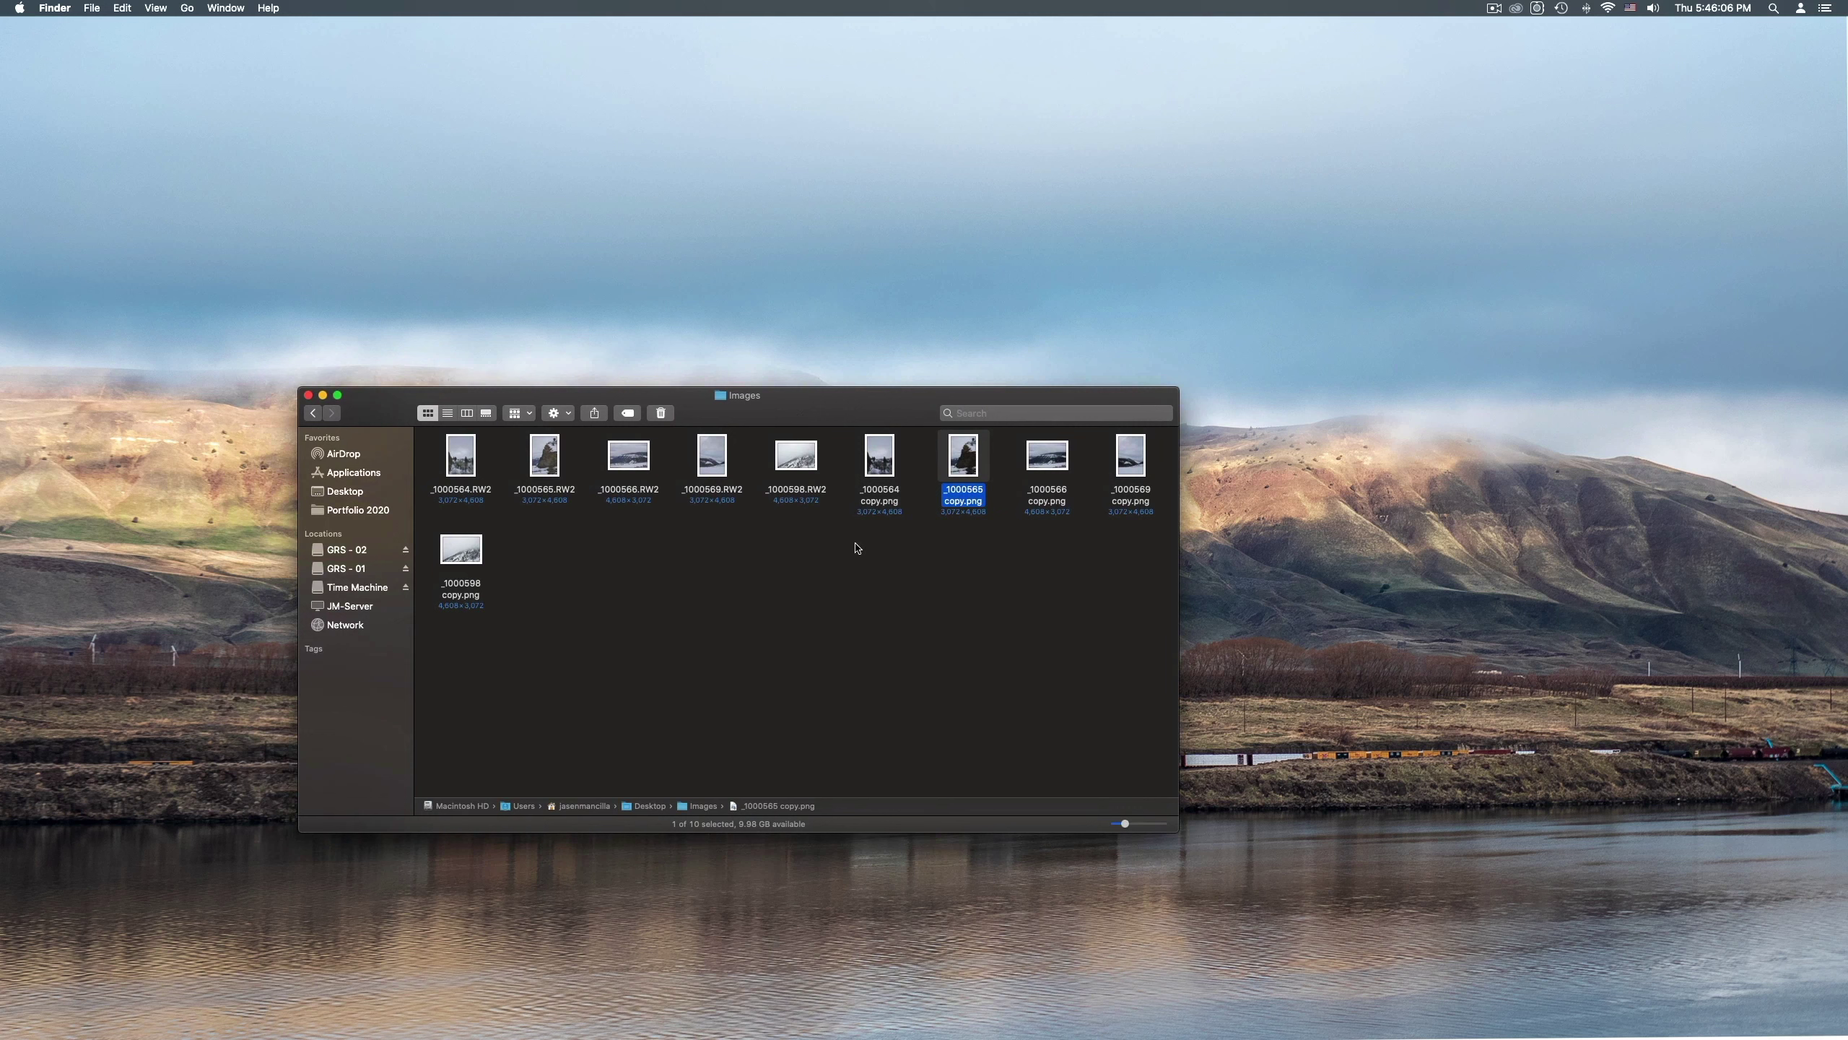
Move the five converted PNG copies in the Images folder to the Trash
drag(860, 555, 1041, 484)
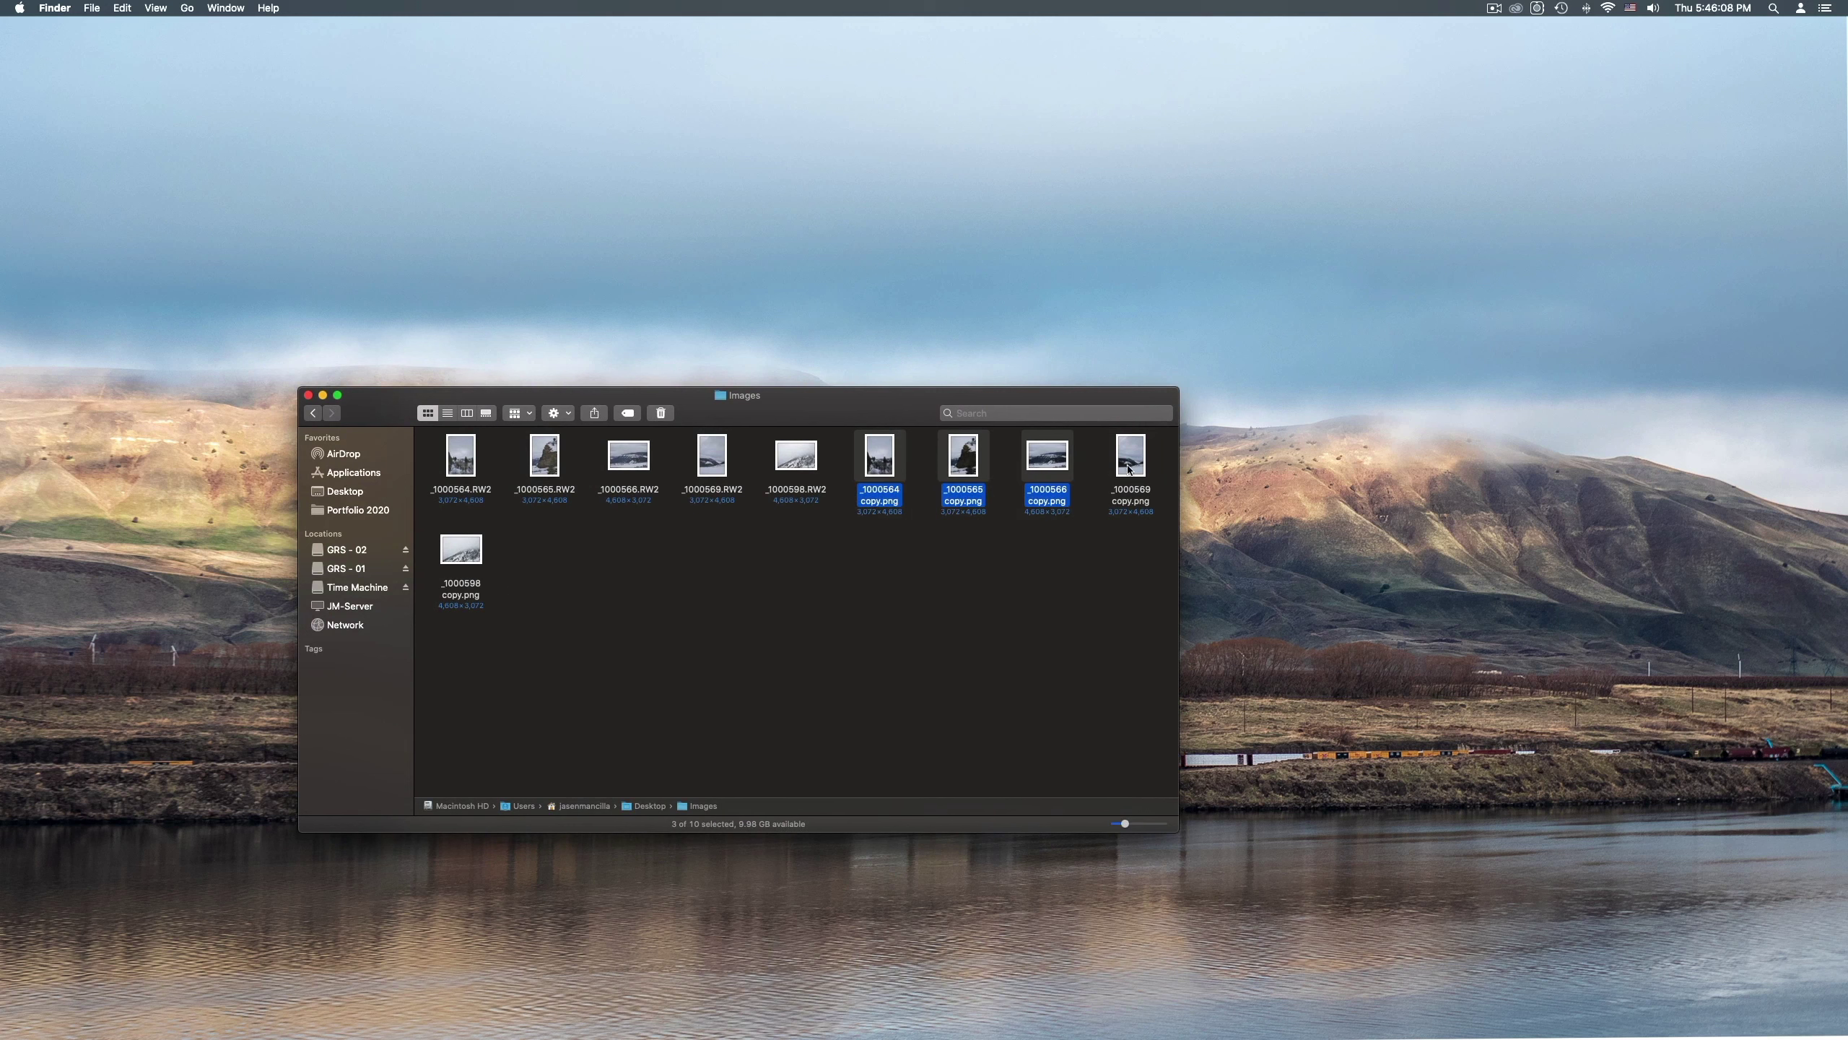
super+click(1128, 469)
super+click(464, 556)
key(super+BackSpace)
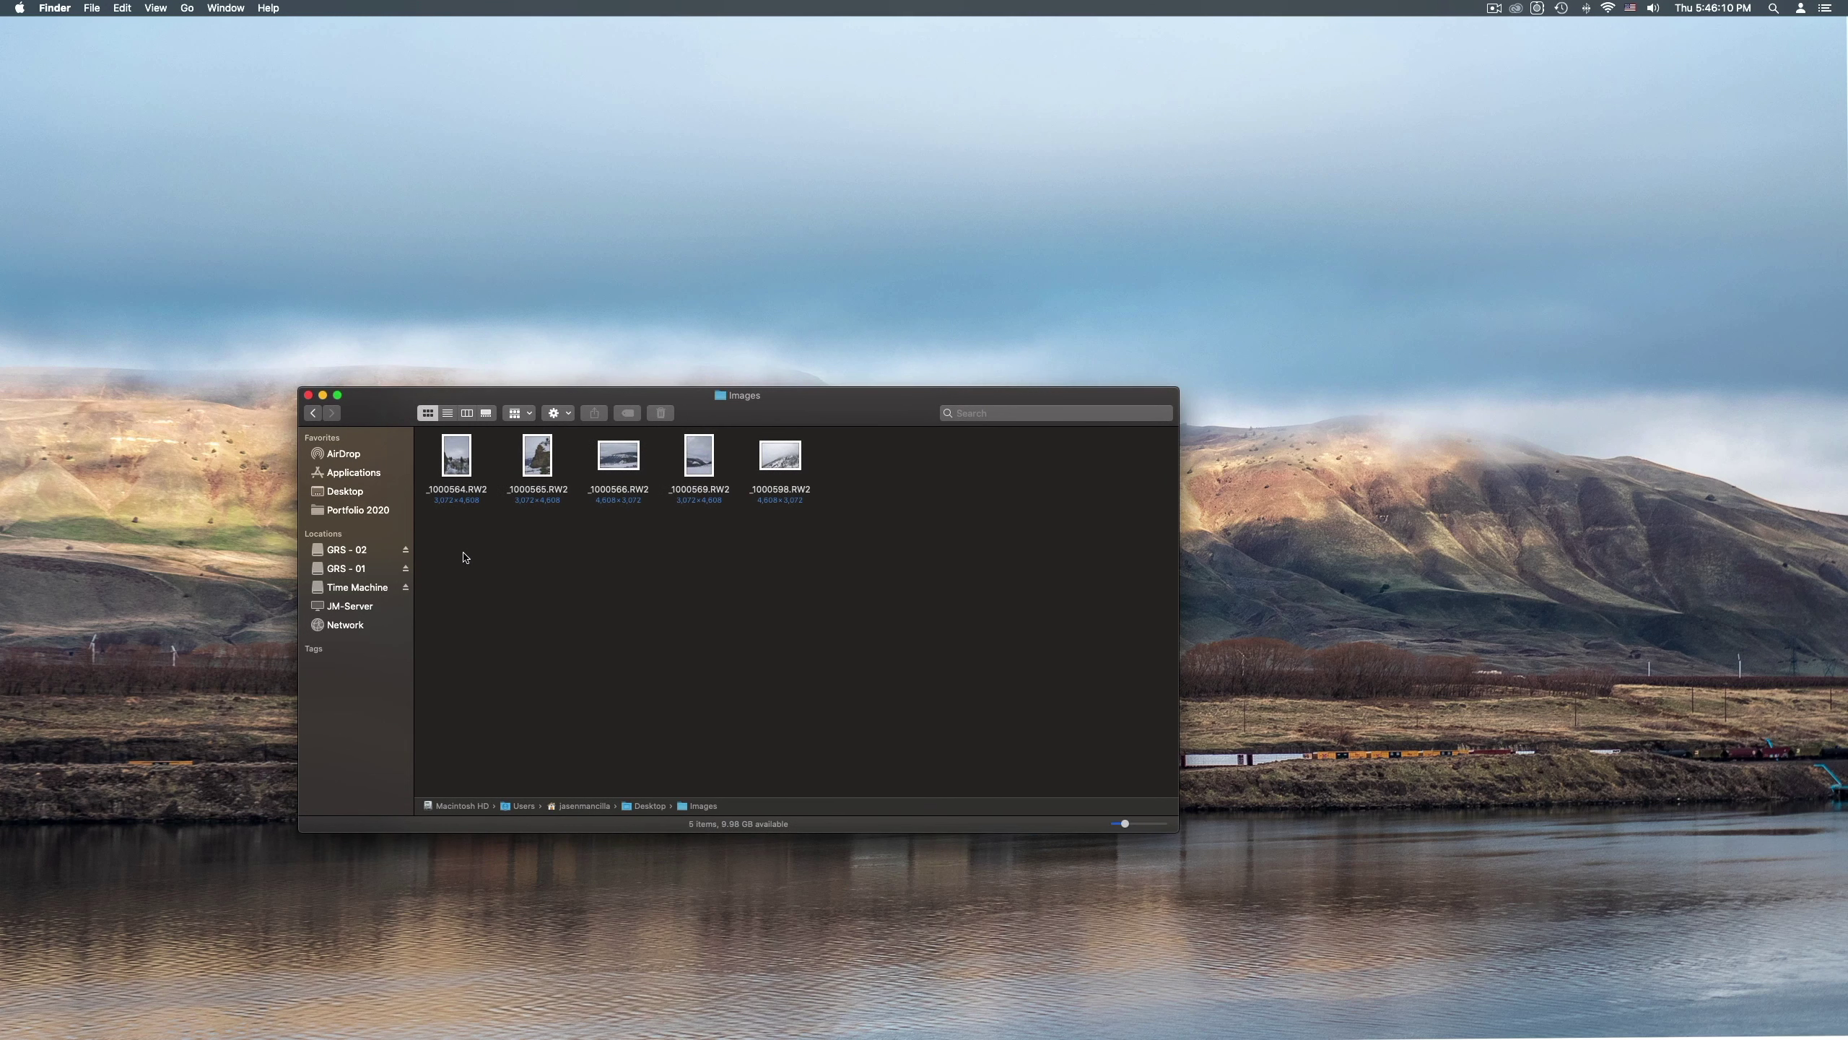
drag(753, 414, 843, 417)
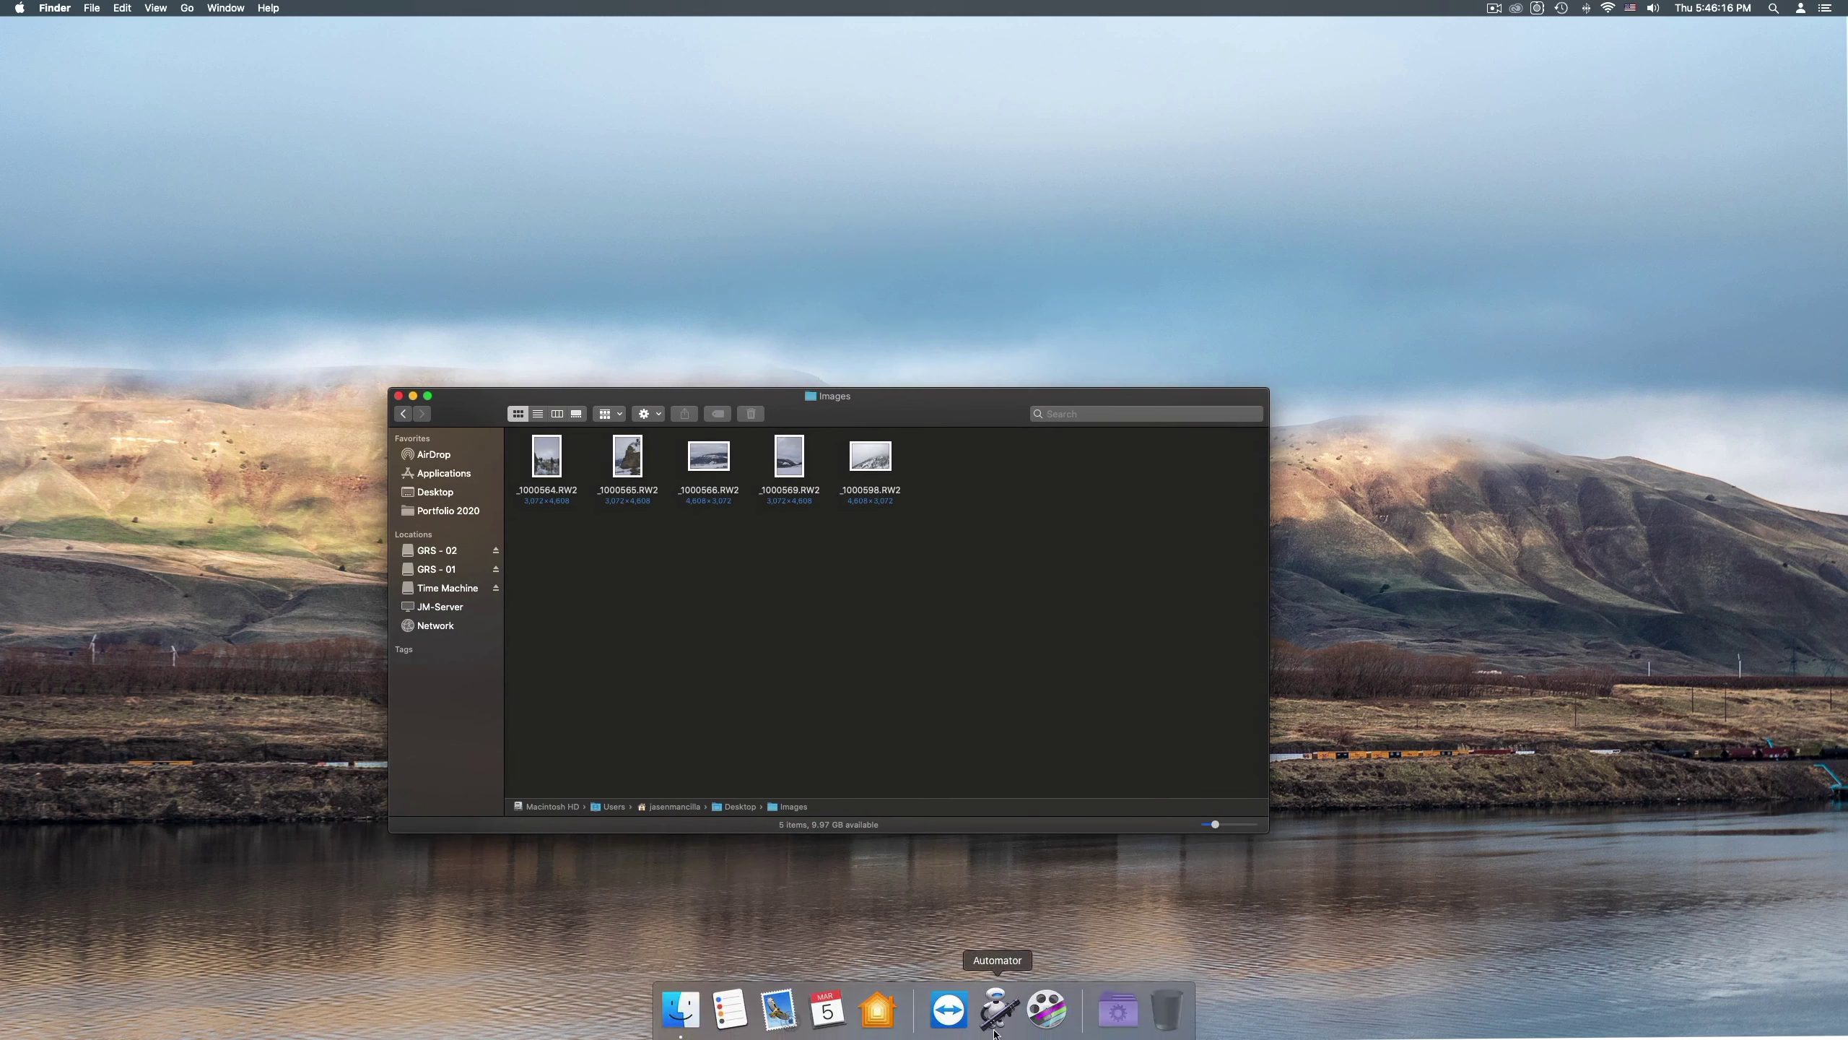
Switch to Automator and open the recently used Image Converter workflow
click(997, 1016)
click(113, 8)
mouse_move(220, 53)
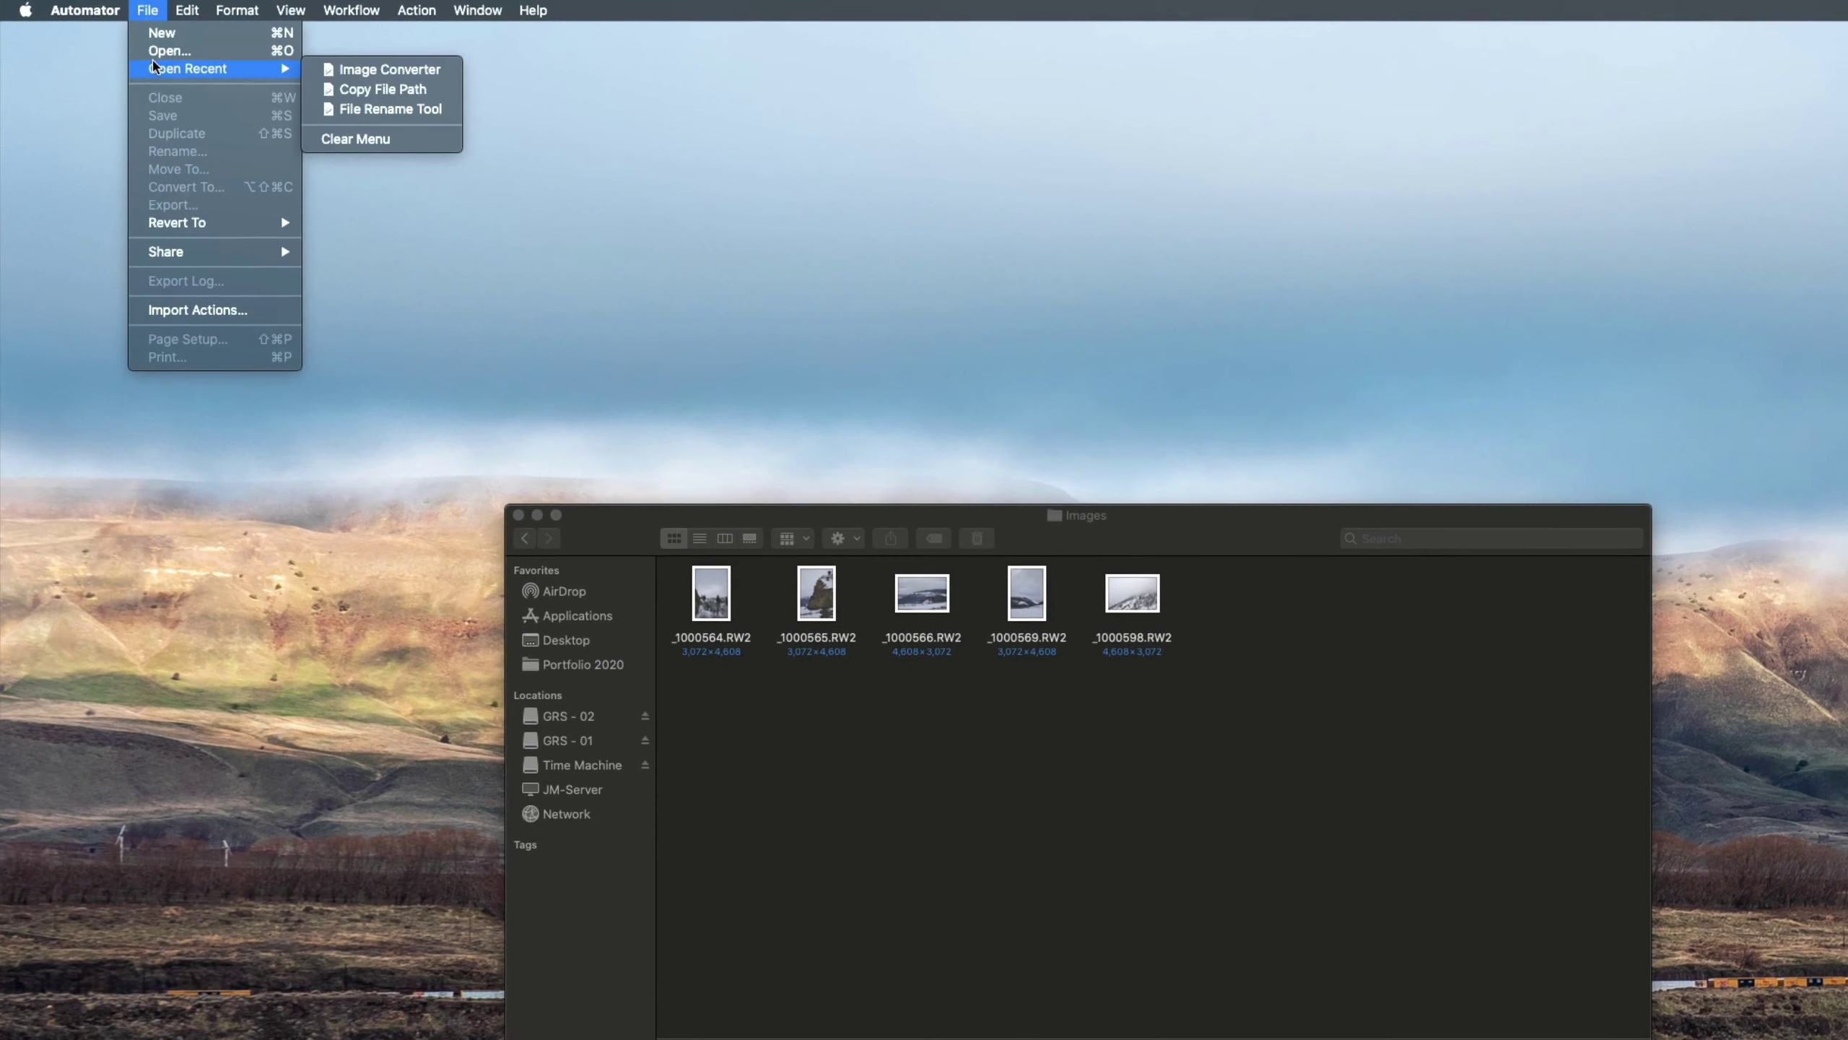
click(399, 71)
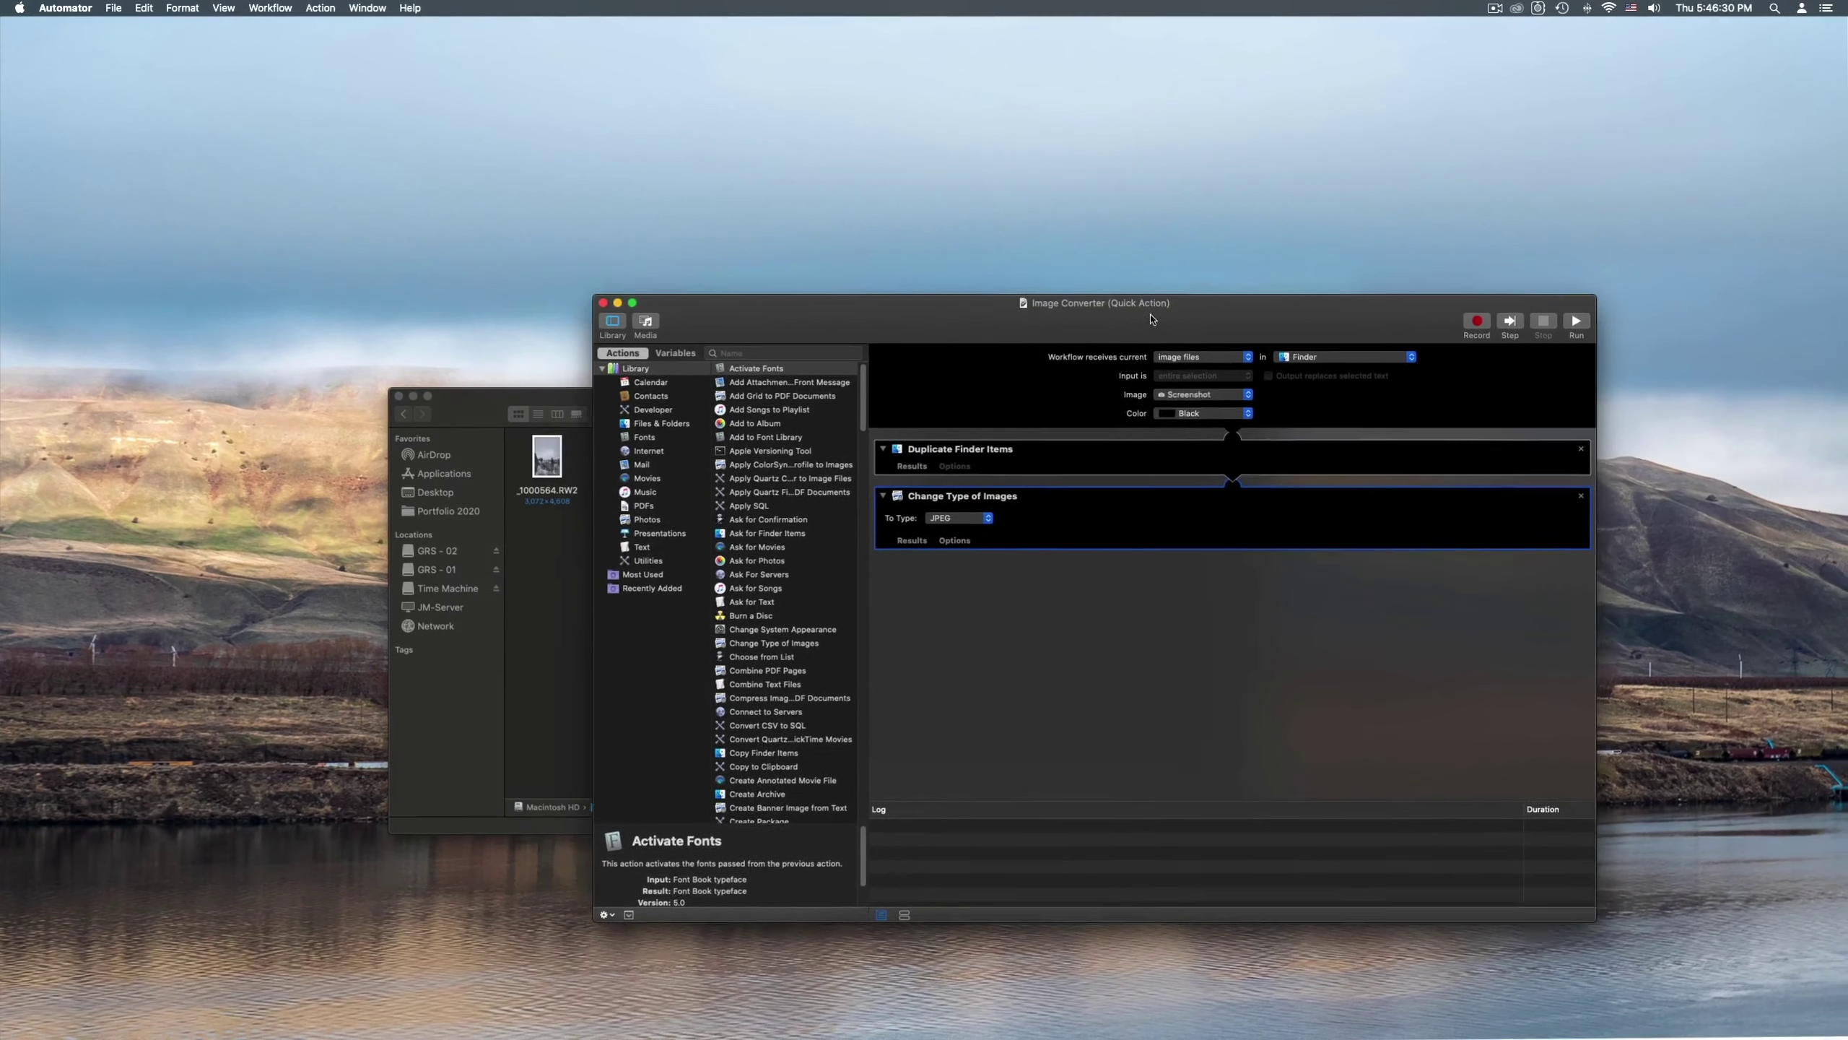
Remove the Duplicate Finder Items action from the Image Converter workflow, and save and close the workflow
click(1091, 472)
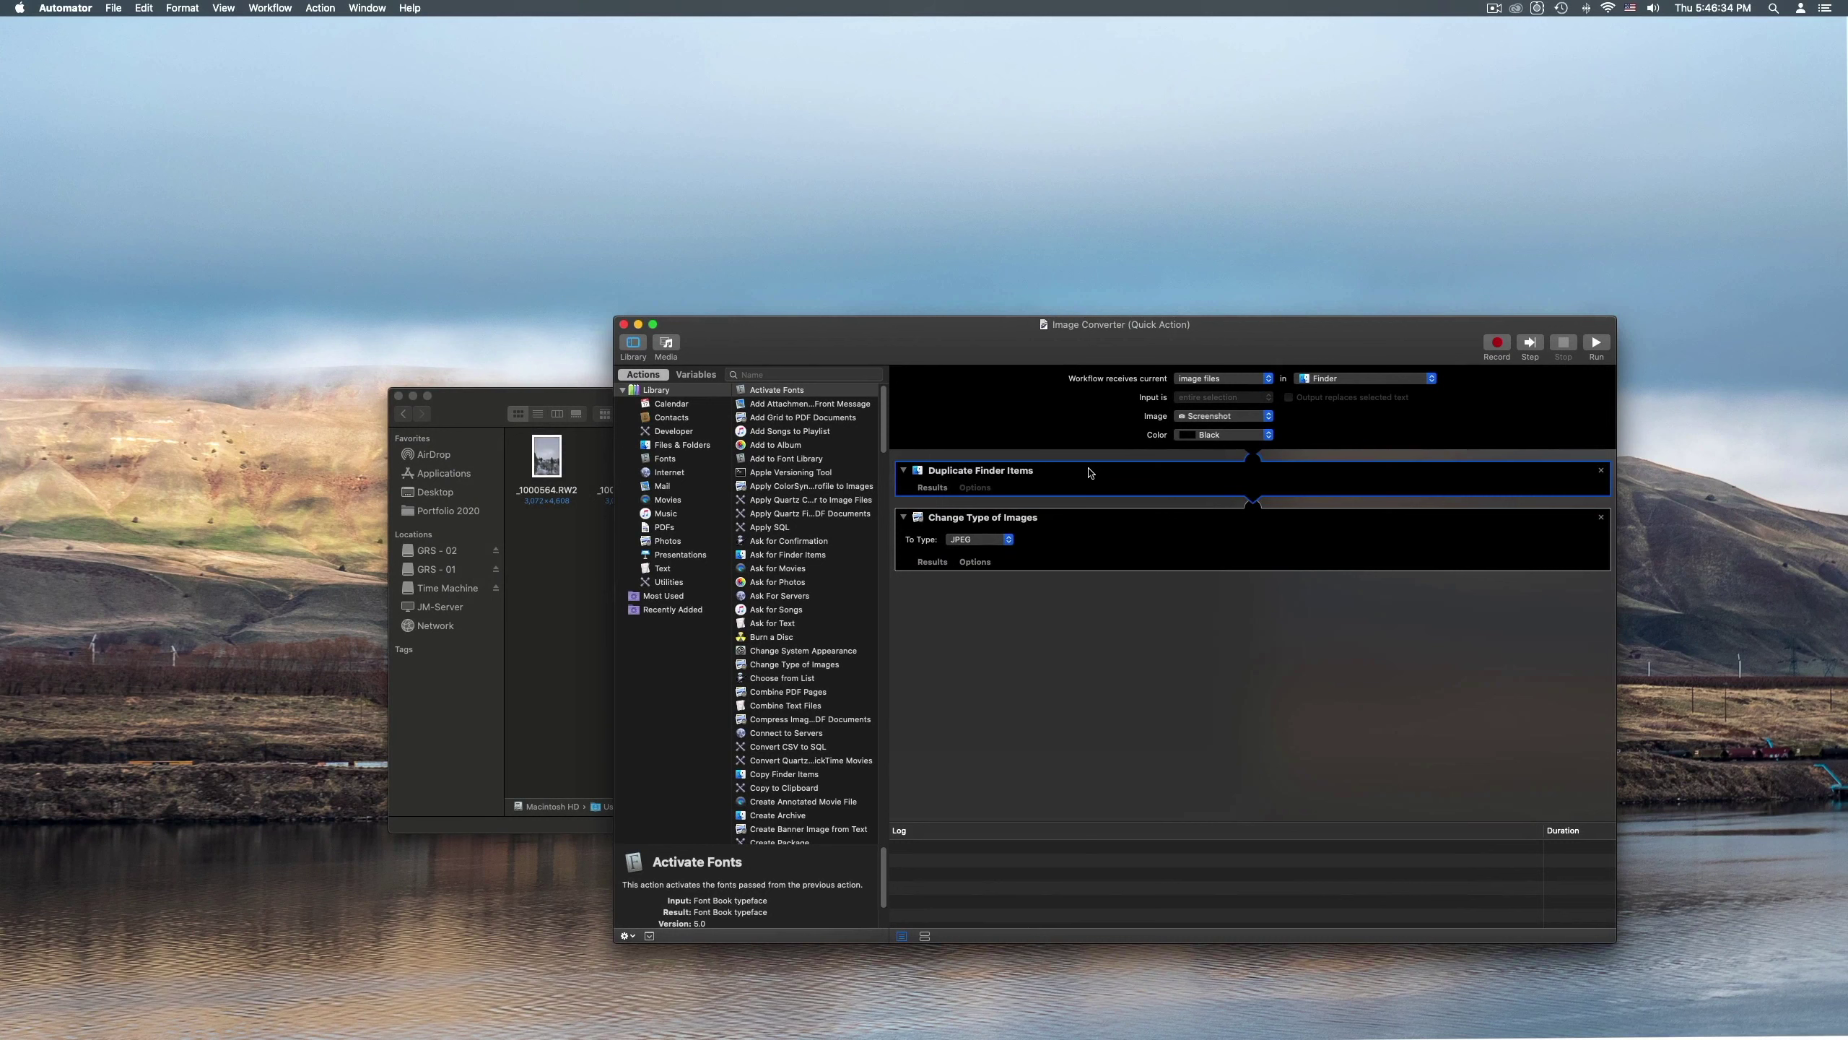
key(Delete)
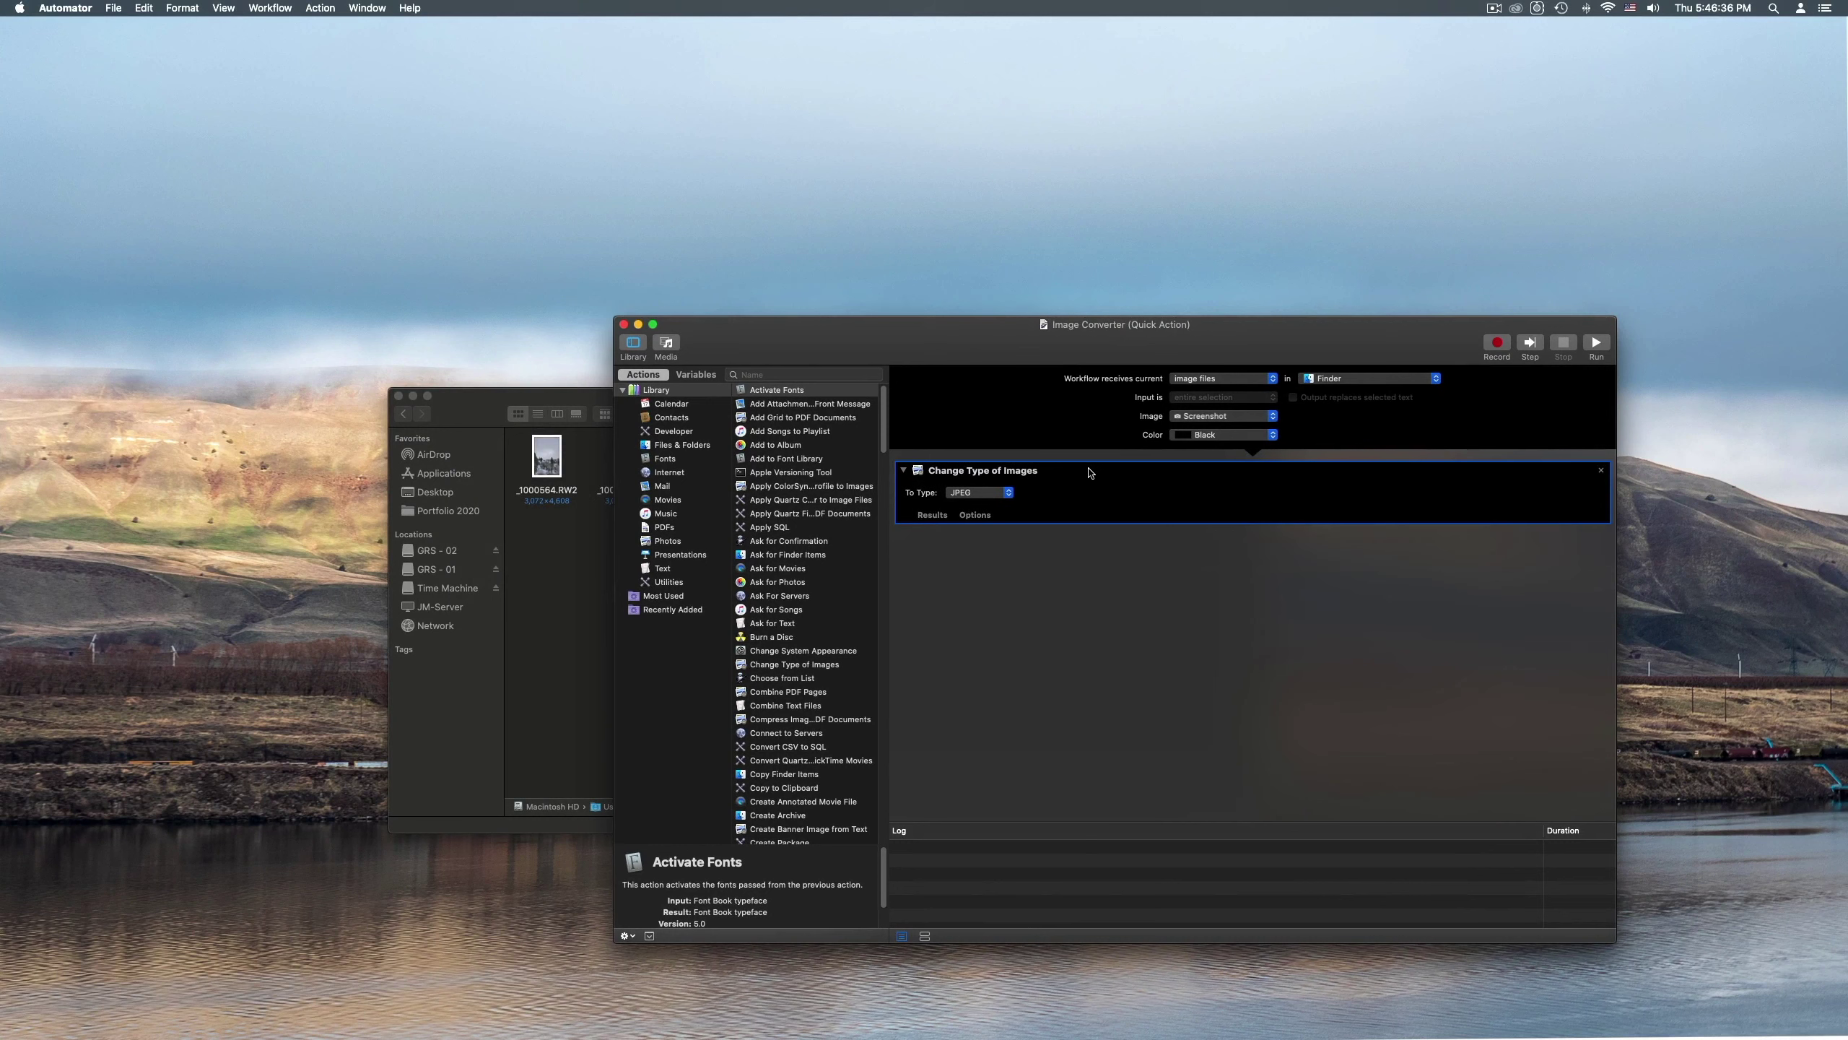
click(113, 7)
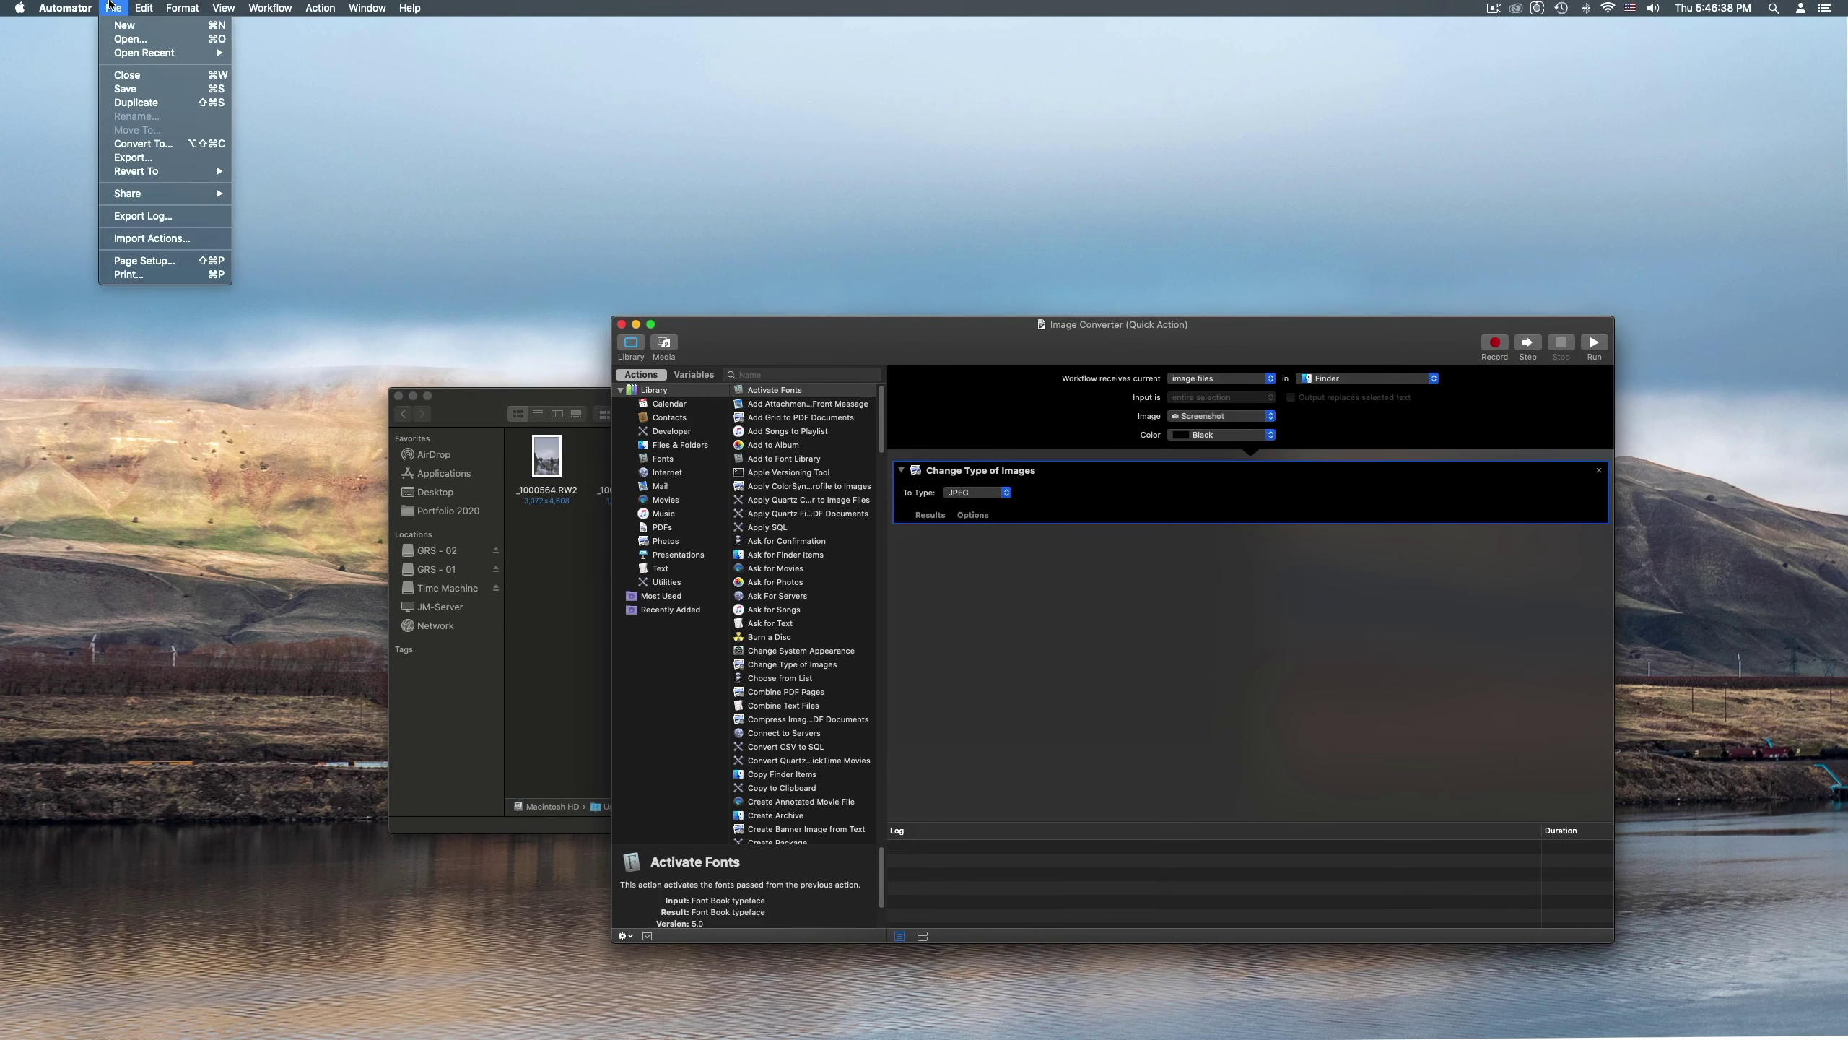
click(125, 88)
drag(977, 346, 858, 347)
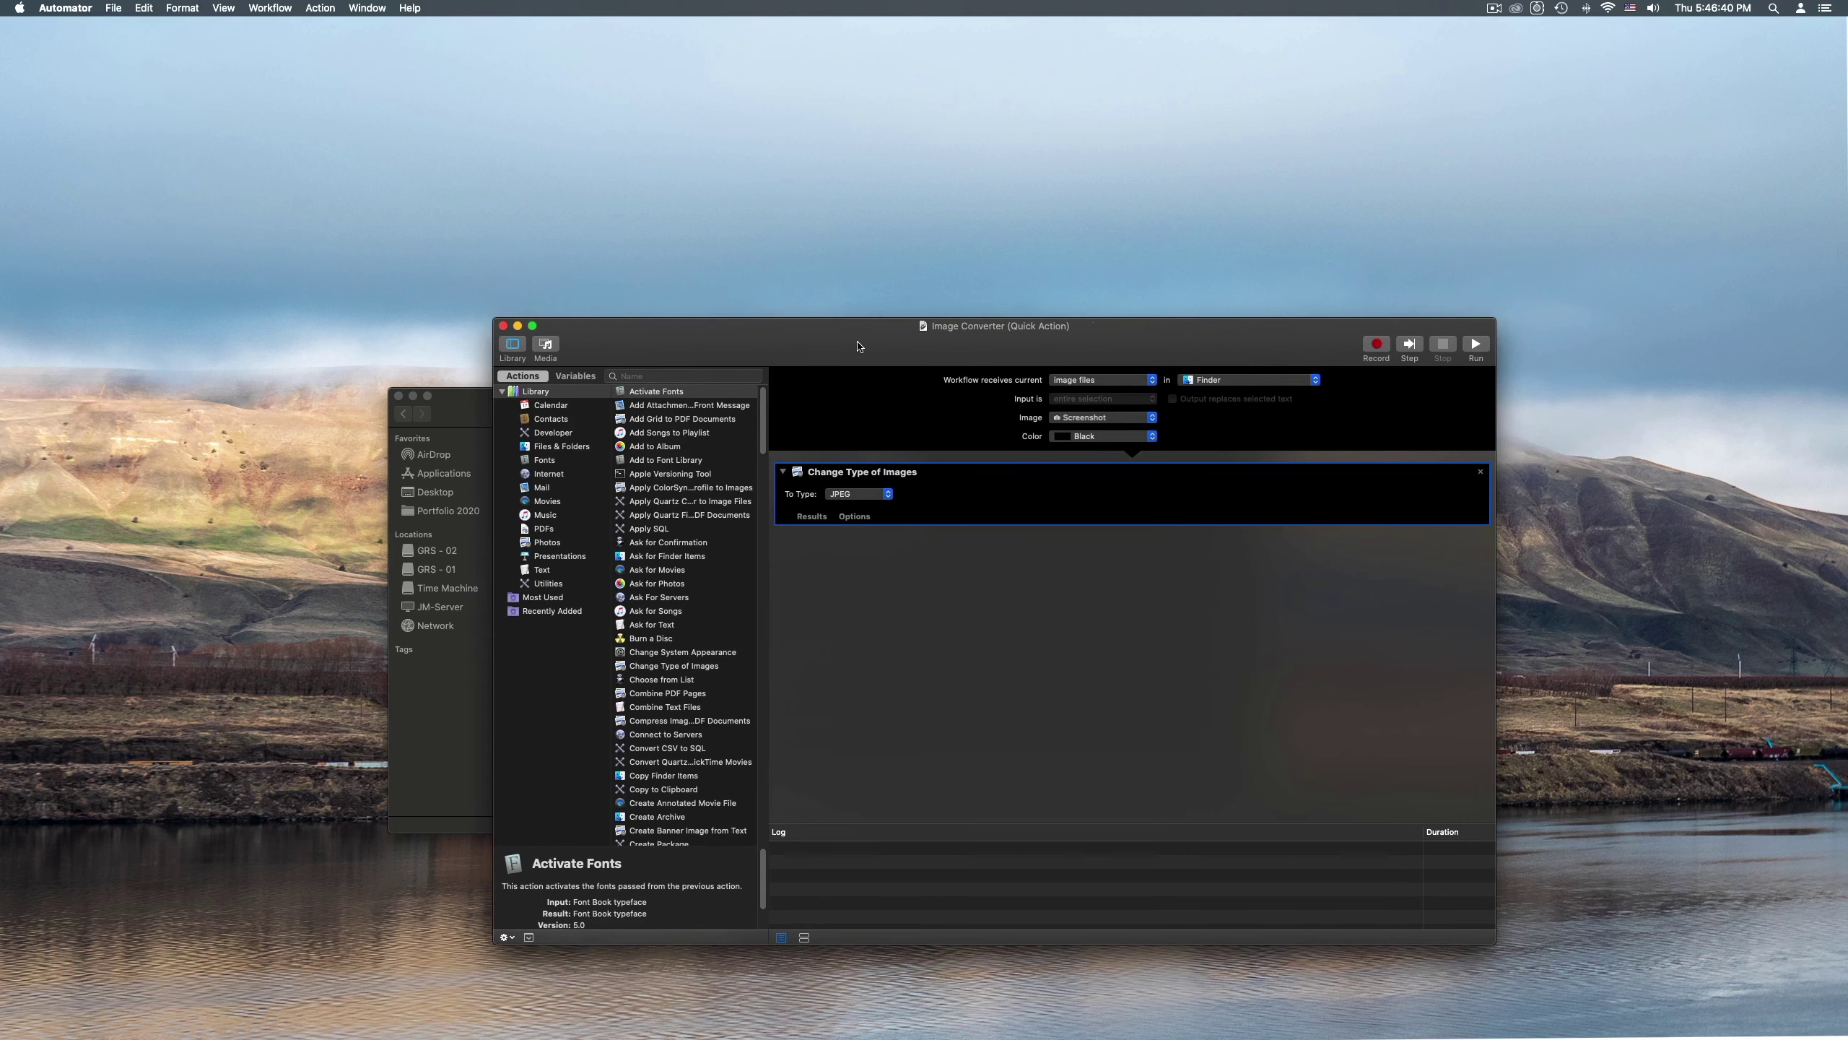
key(super+w)
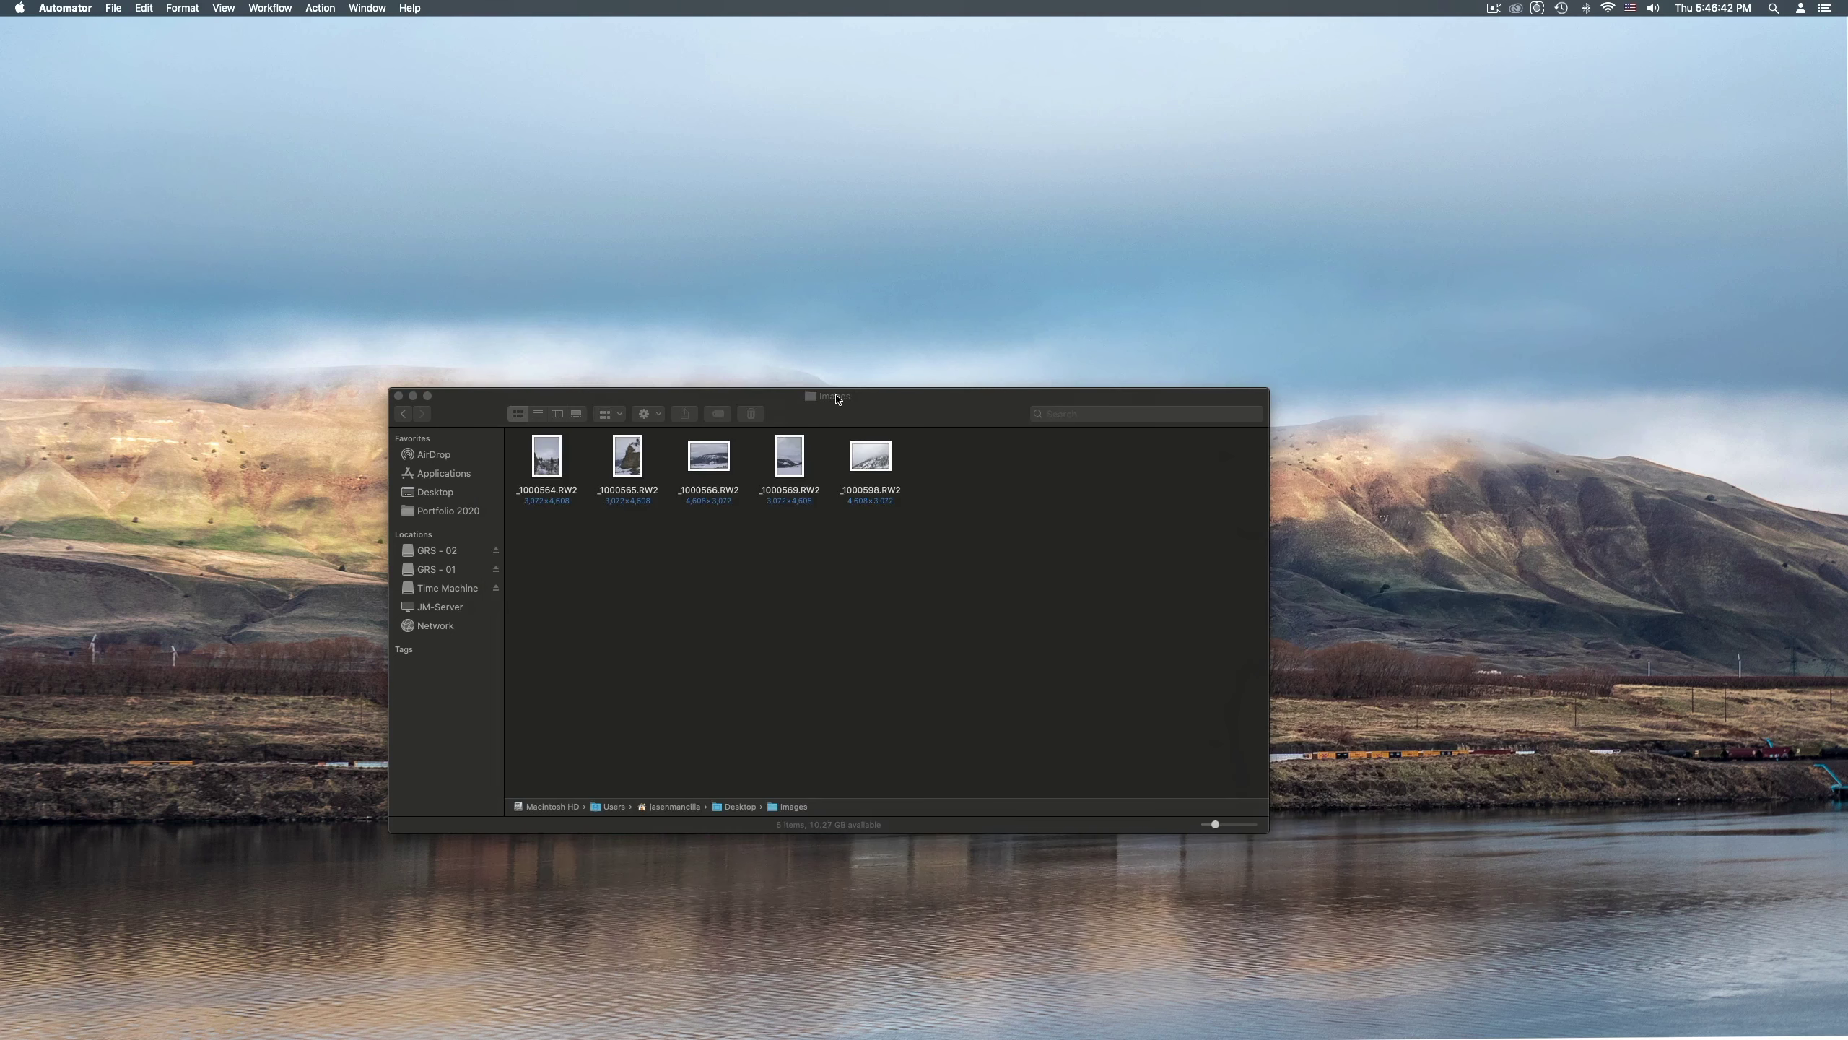
Switch to Finder and convert all five RW2 photos in the Images folder to JPEG with the Image Converter quick action
click(836, 398)
drag(1005, 556, 551, 455)
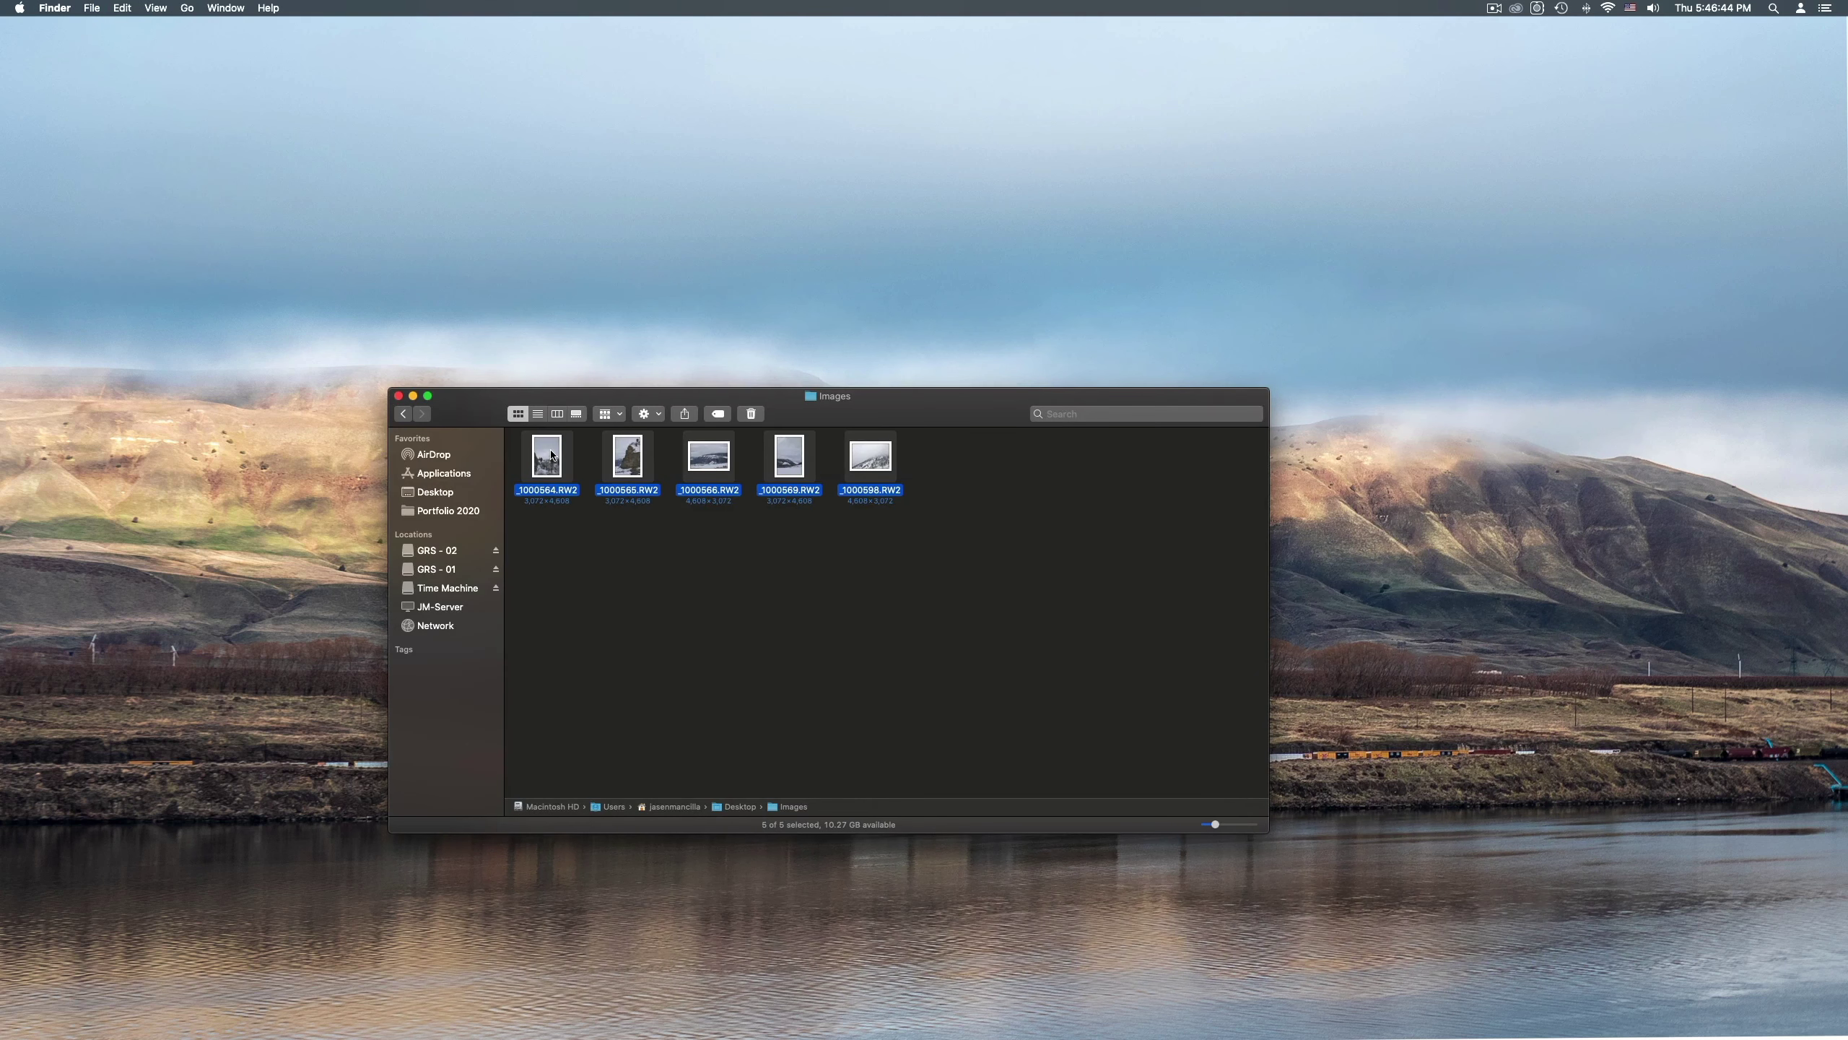
right_click(551, 454)
mouse_move(623, 634)
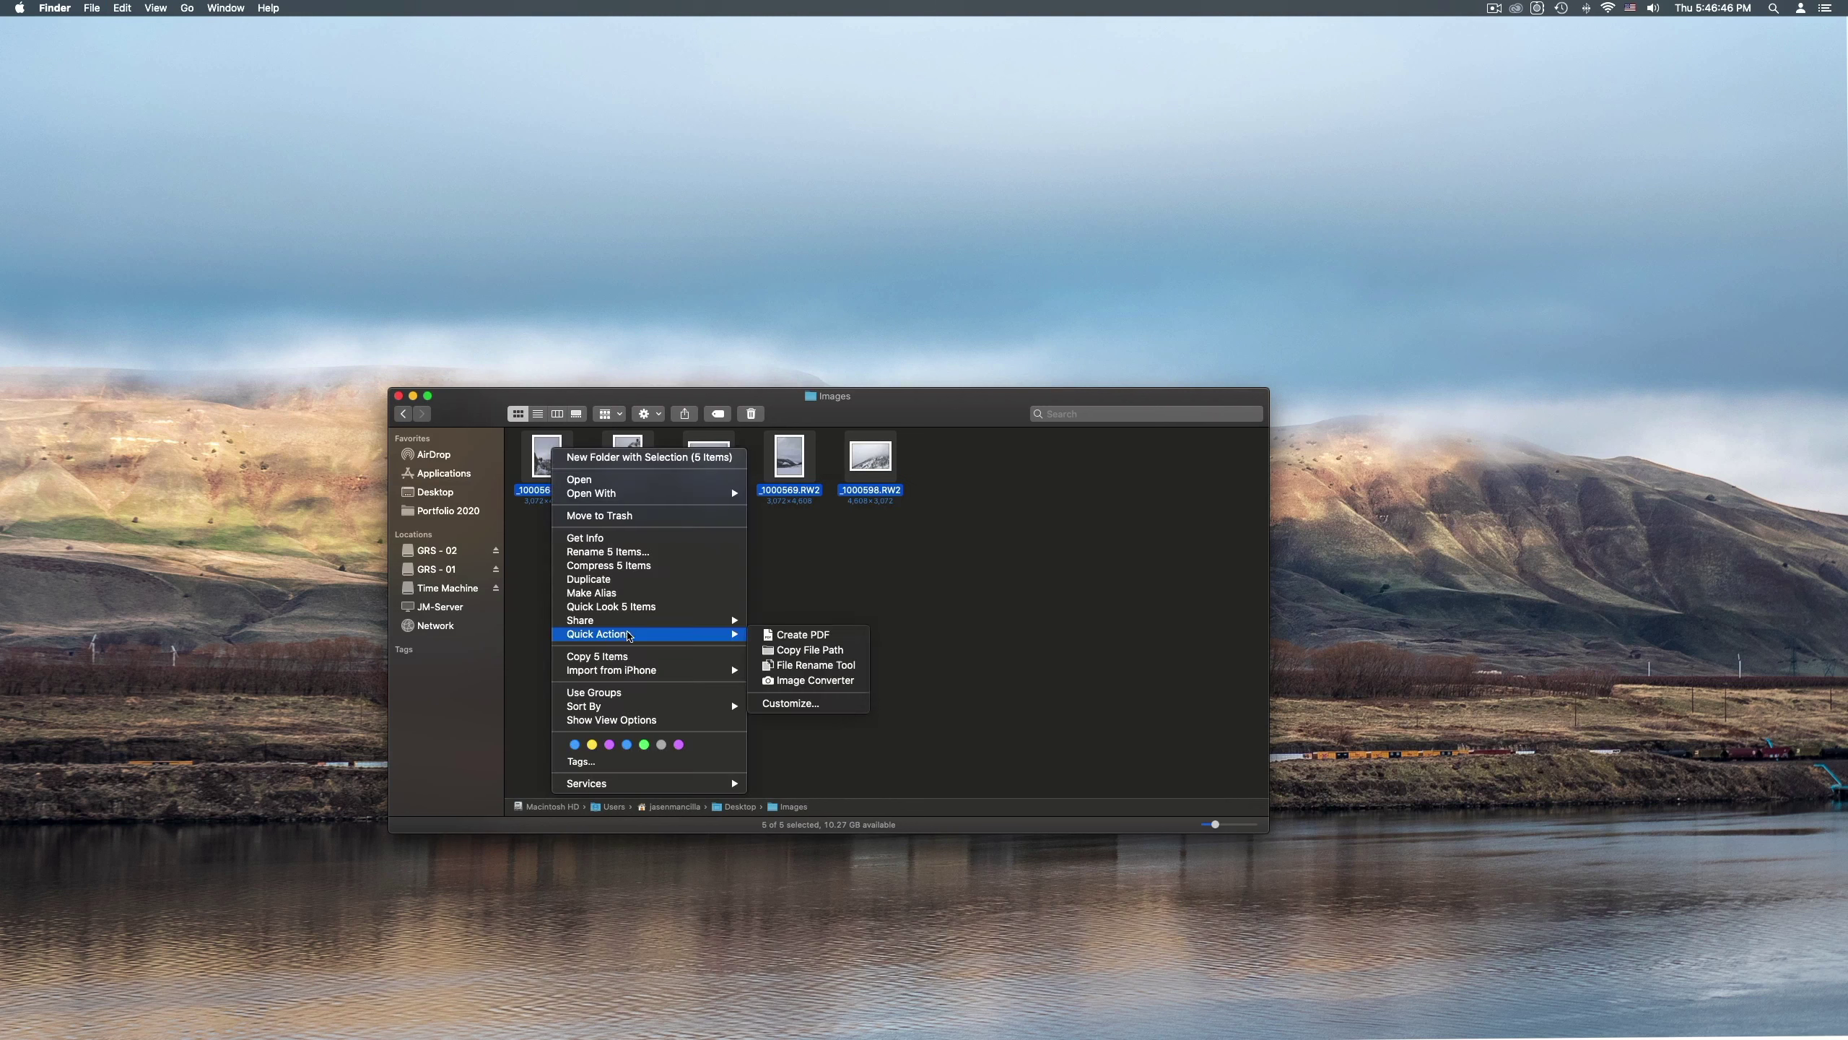
click(830, 681)
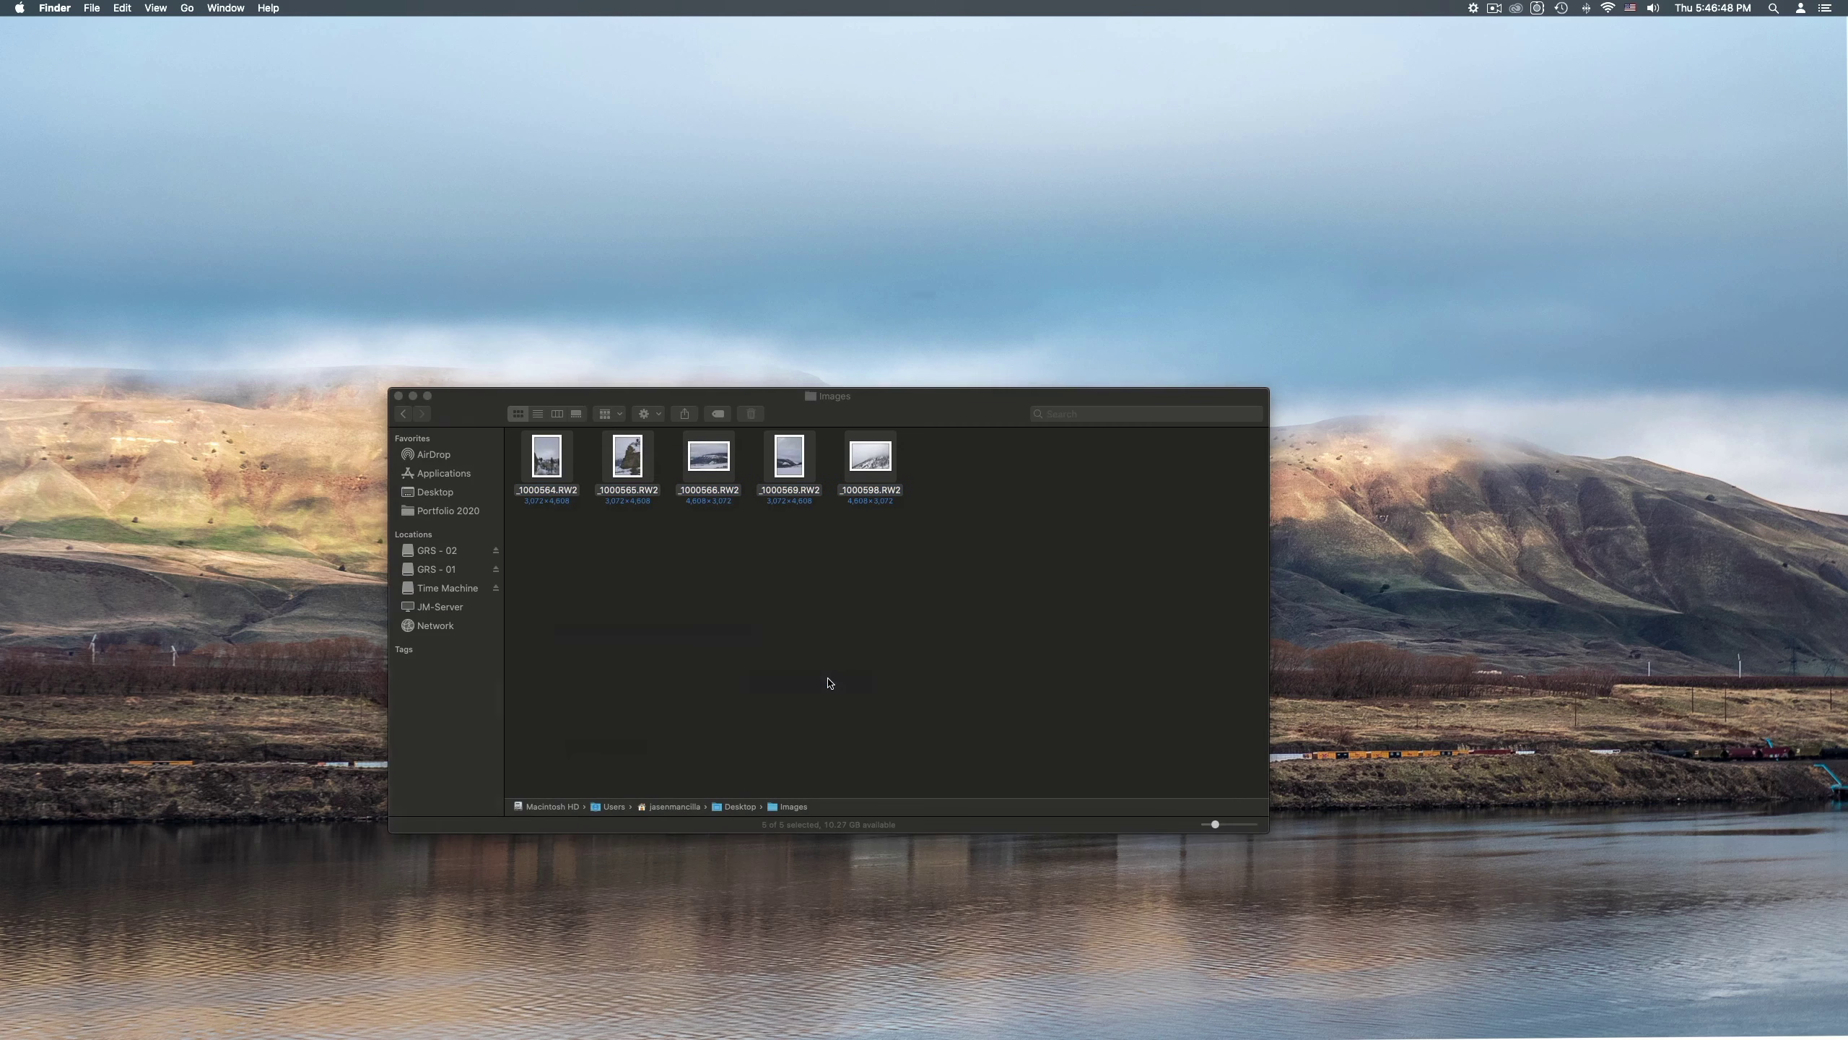
click(841, 294)
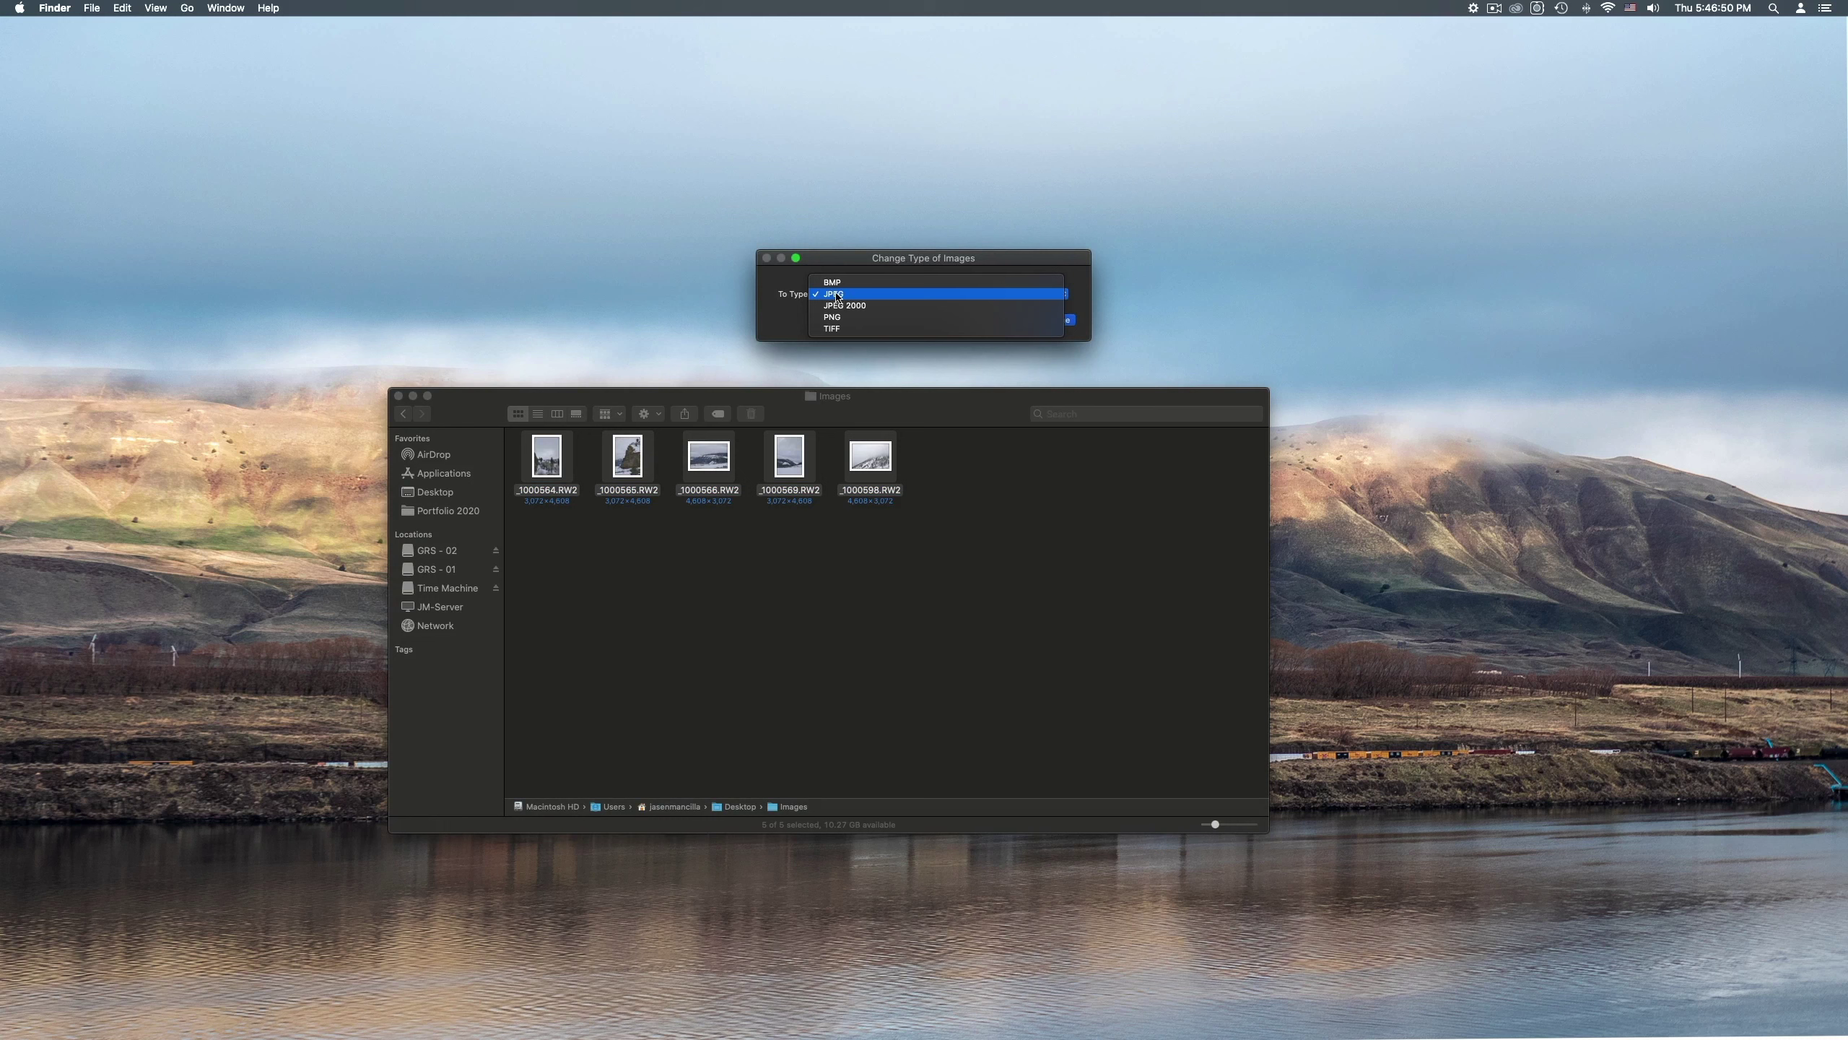
click(837, 296)
click(1054, 321)
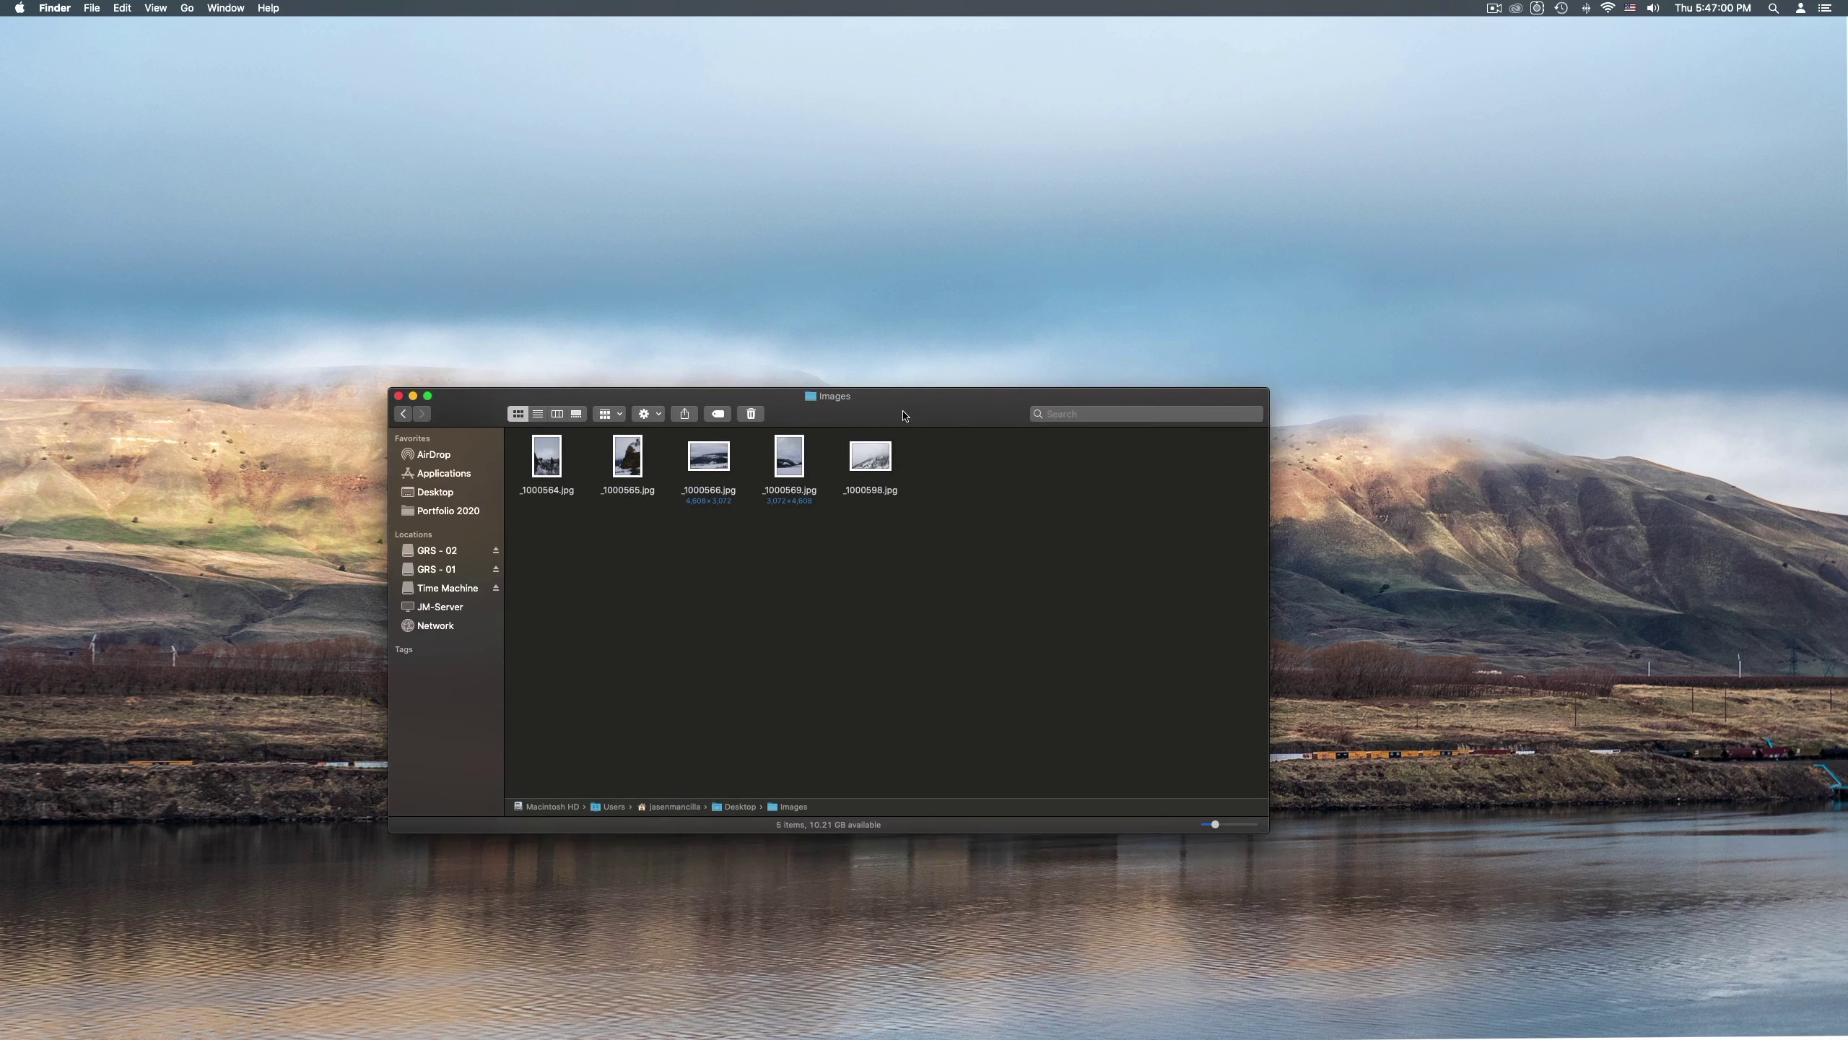
Inspect the file information of _1000565.jpg in the Images folder, and close its Info window
drag(903, 412, 900, 436)
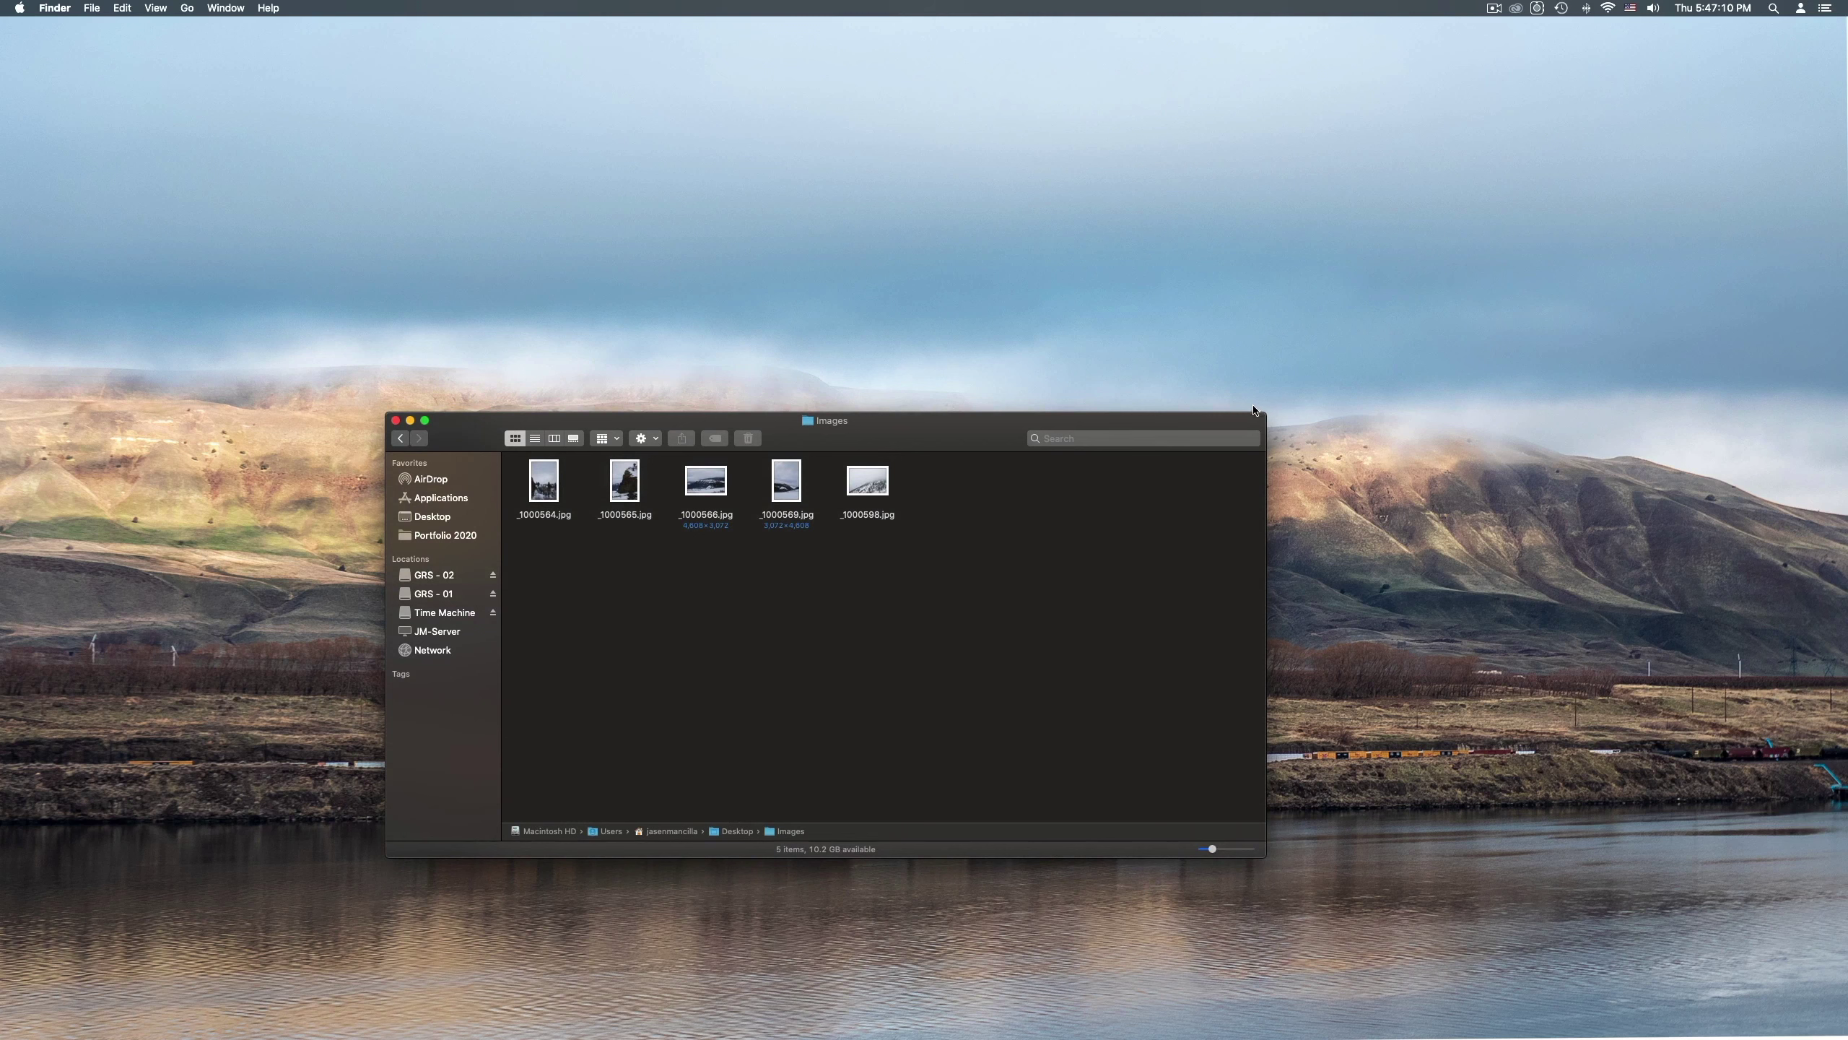
click(872, 481)
click(625, 480)
key(super+i)
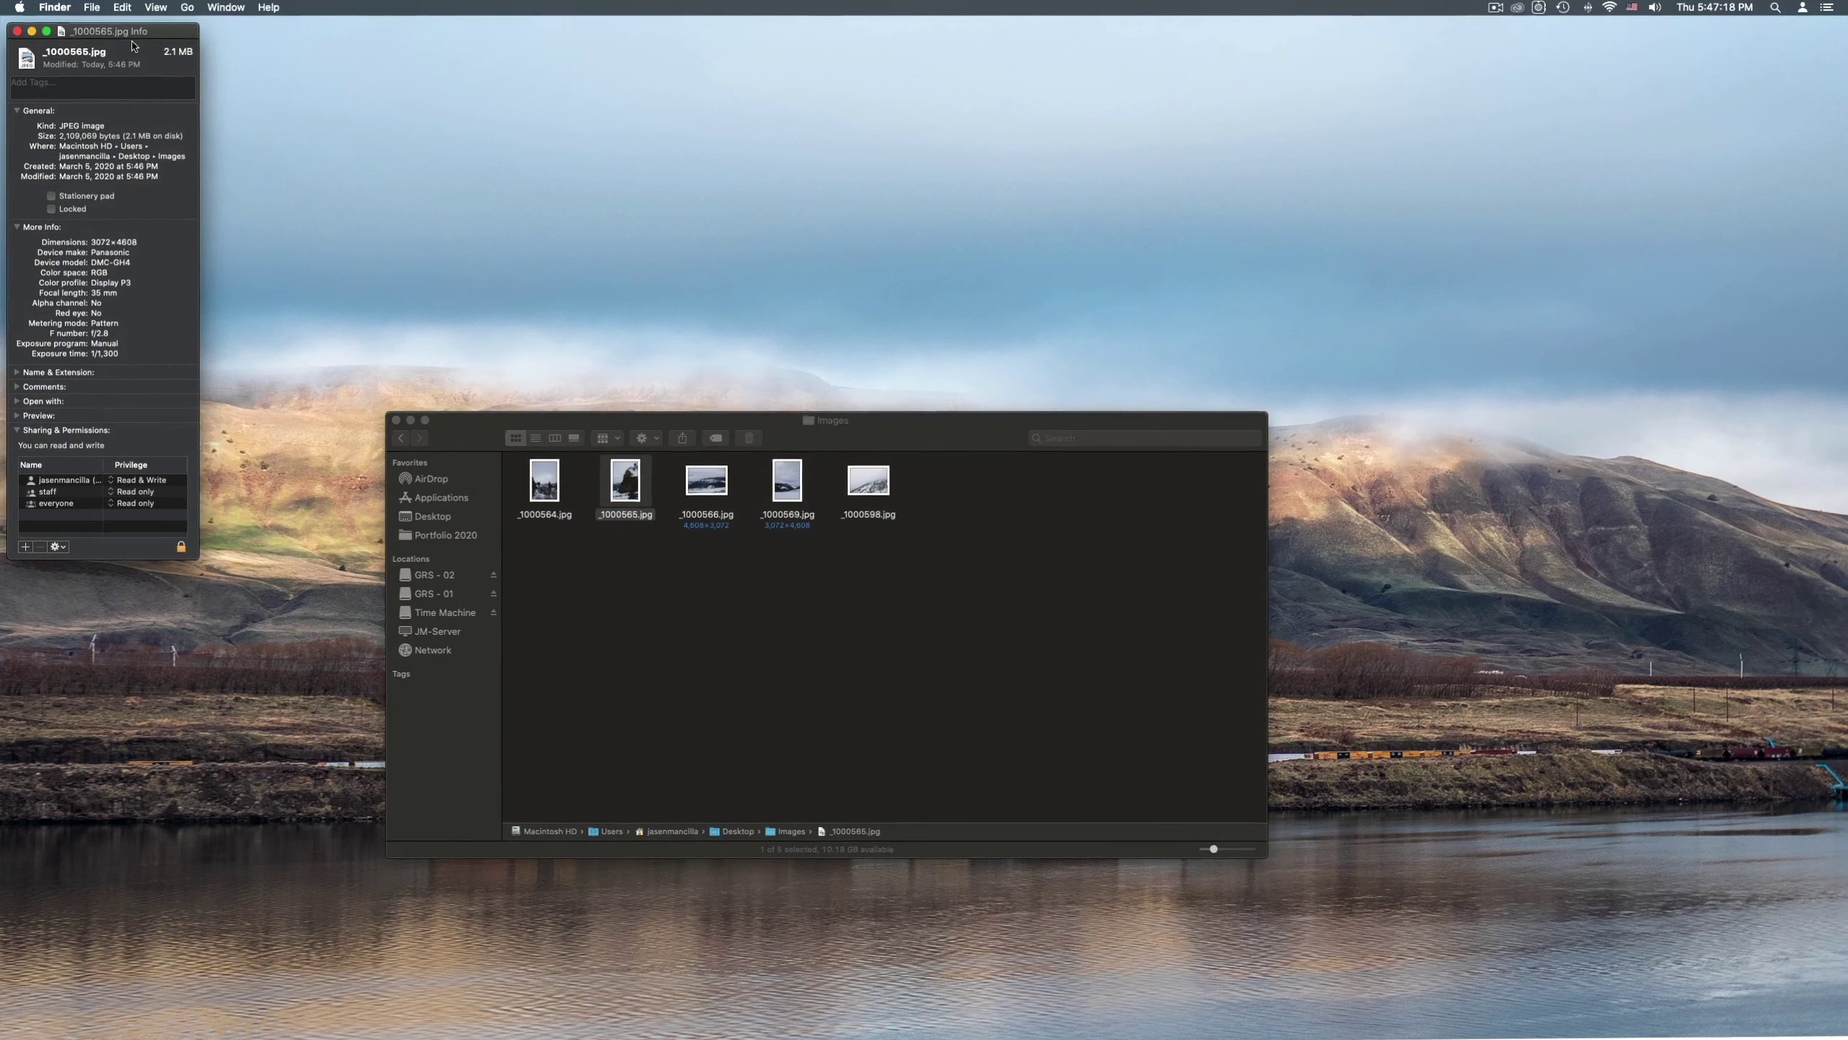
drag(132, 45, 286, 306)
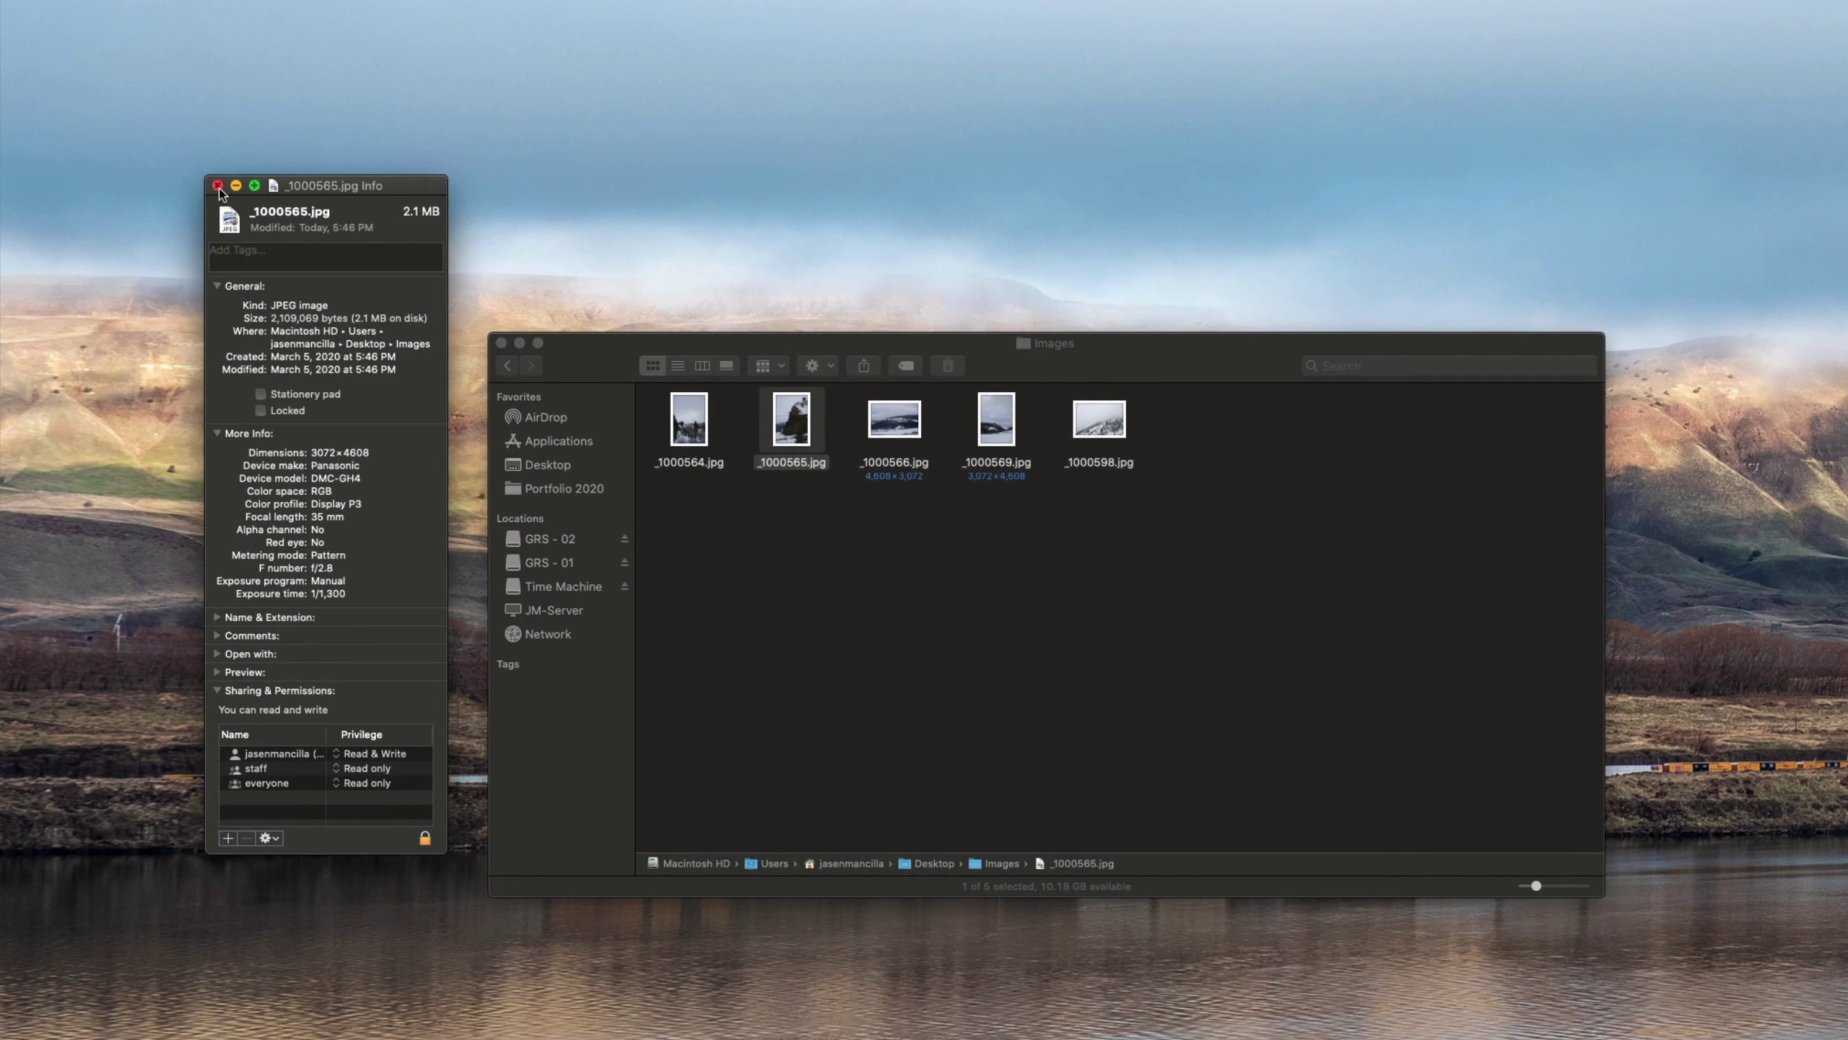
click(217, 185)
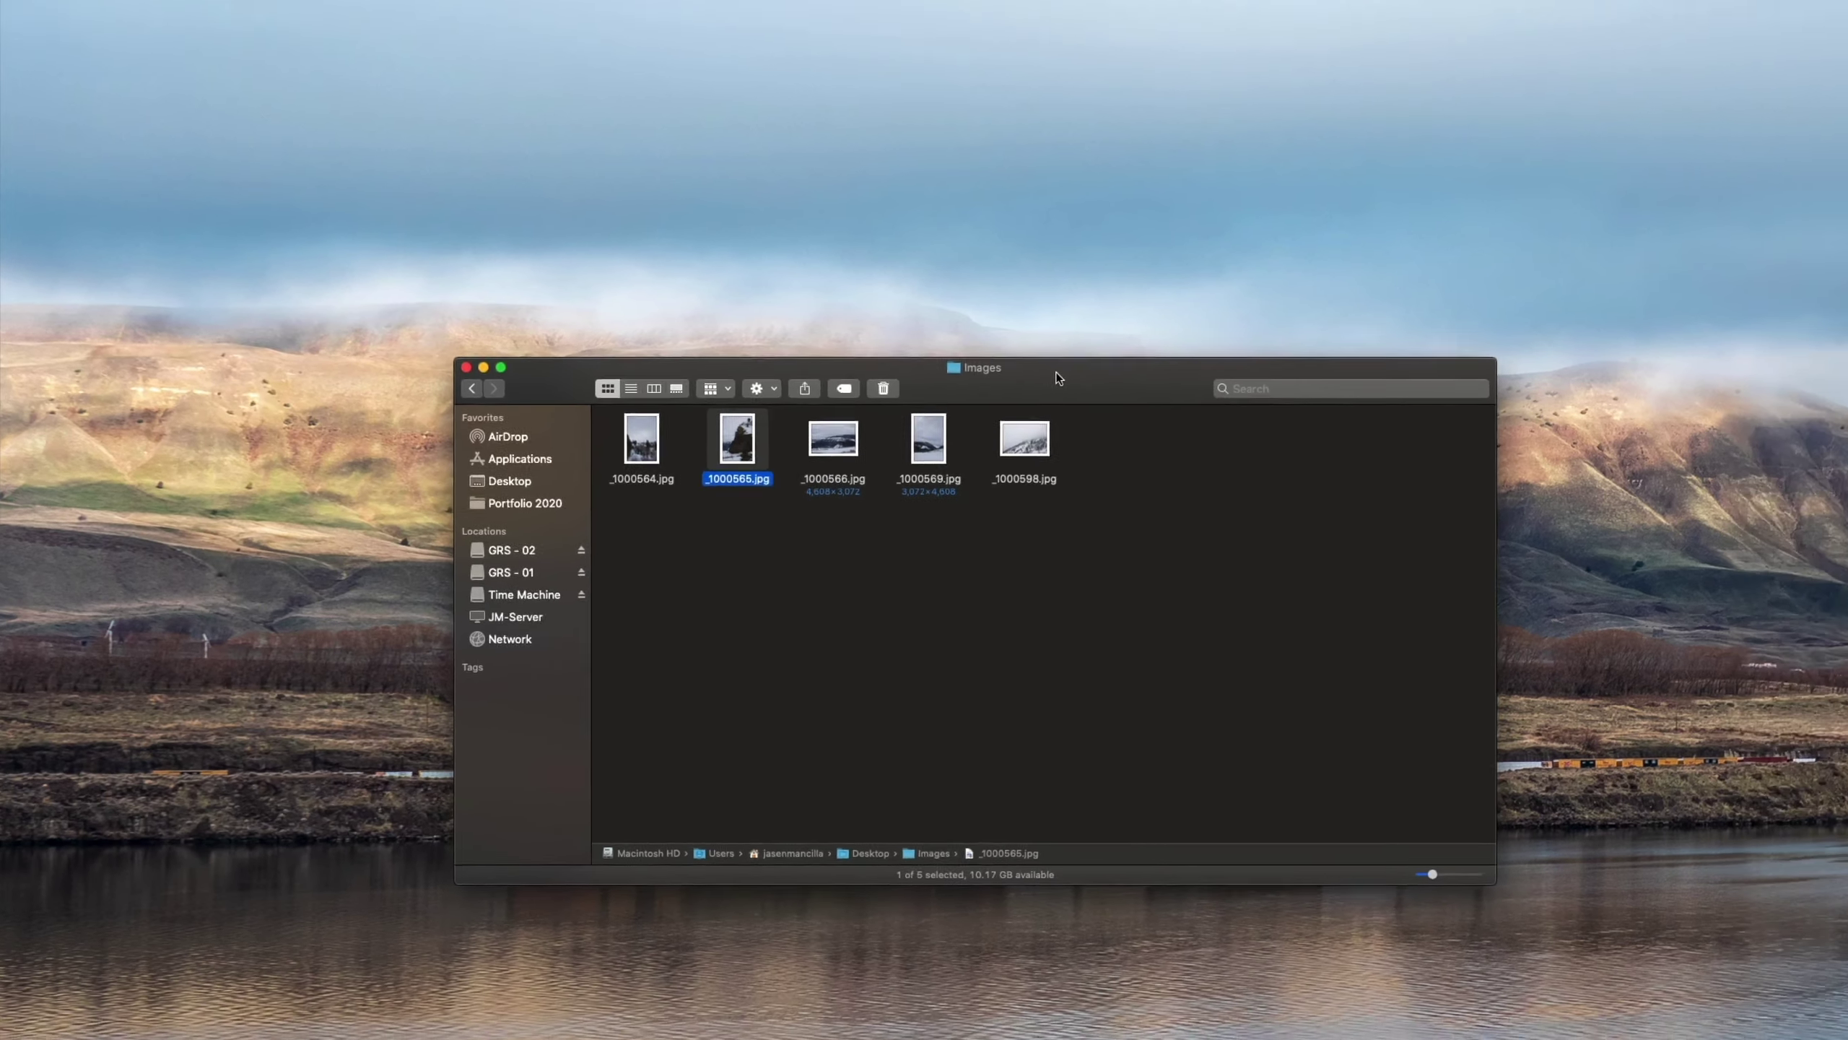